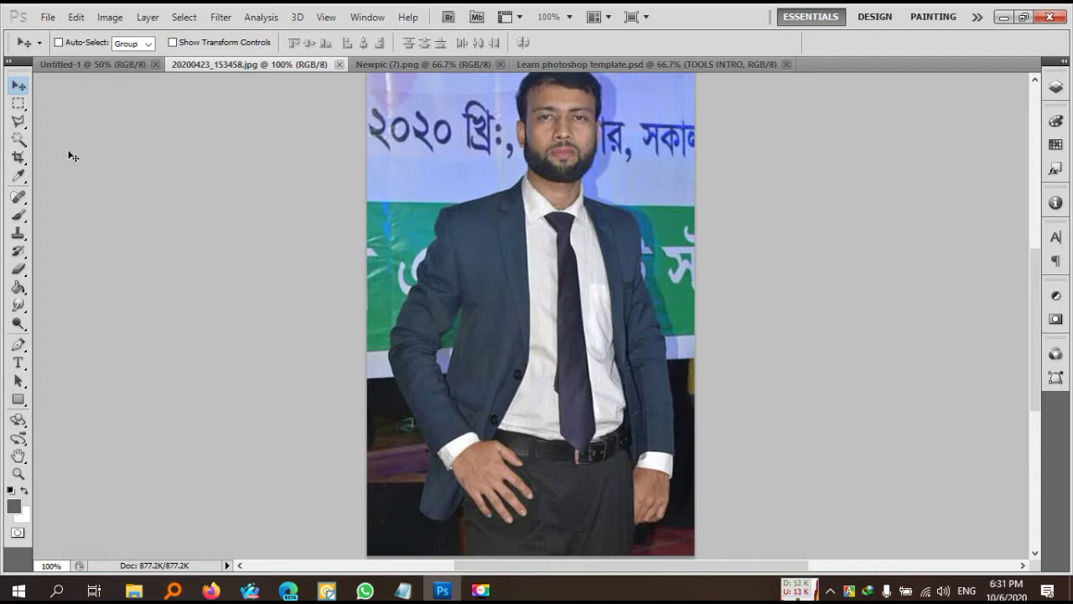
Activate the Magic Wand from the selection tools slot in the Tools panel.
{"action": "left_click", "coordinate": [19, 138]}
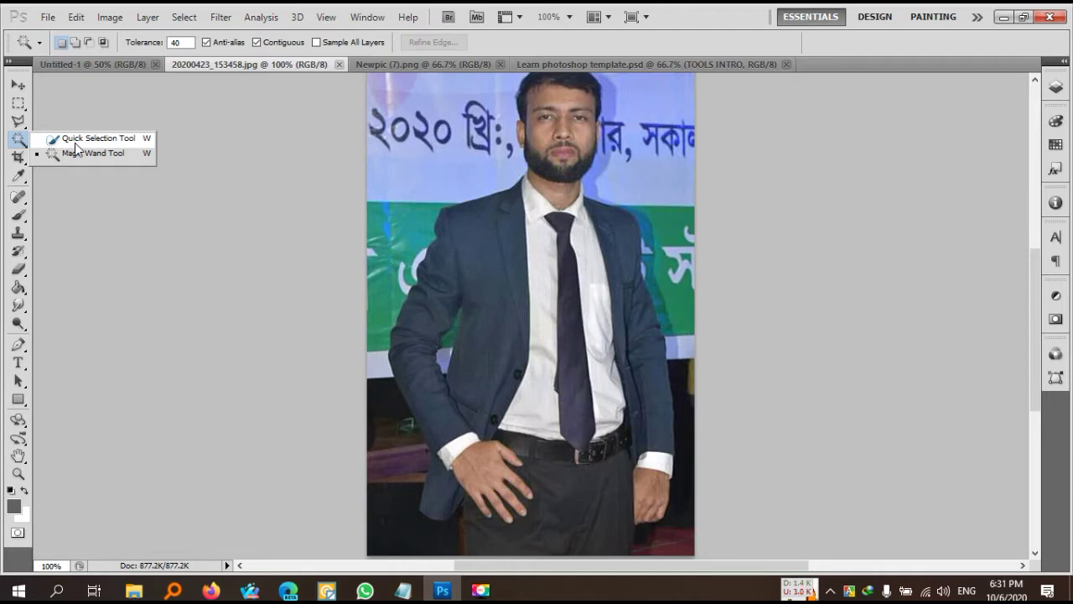
Choose the Magic Wand Tool from the selection-tool flyout.
{"action": "left_click", "coordinate": [20, 141]}
{"action": "right_click", "coordinate": [20, 144]}
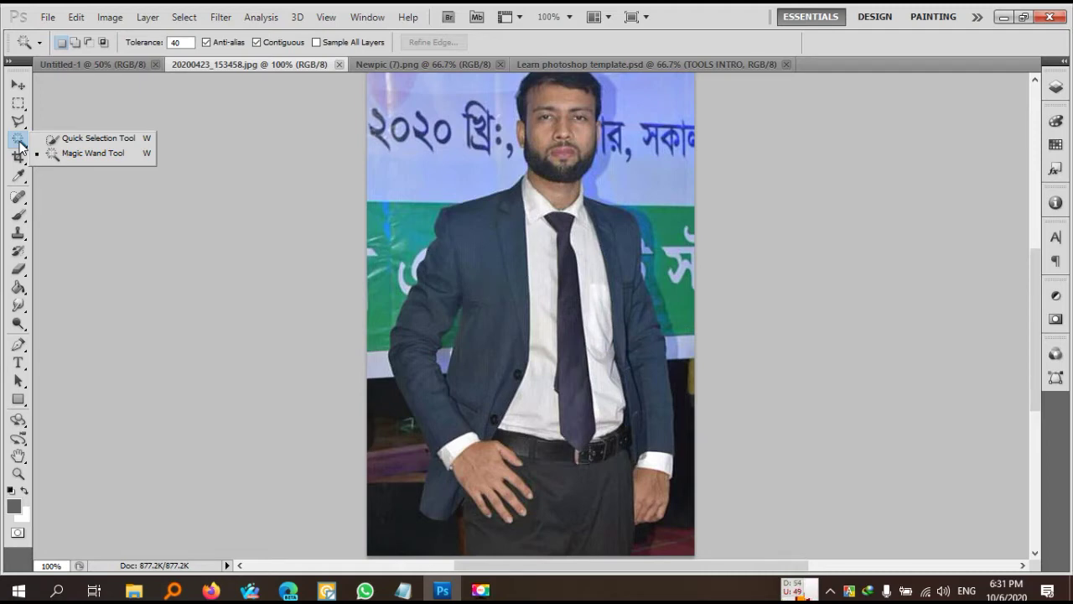
{"action": "left_click", "coordinate": [85, 153]}
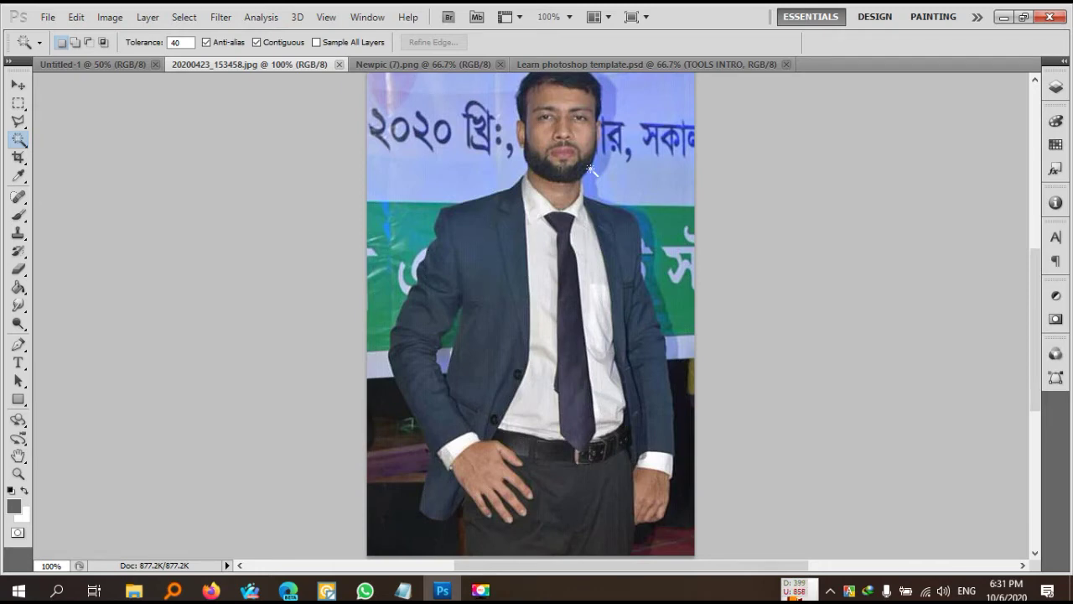
{"action": "left_click", "coordinate": [49, 19]}
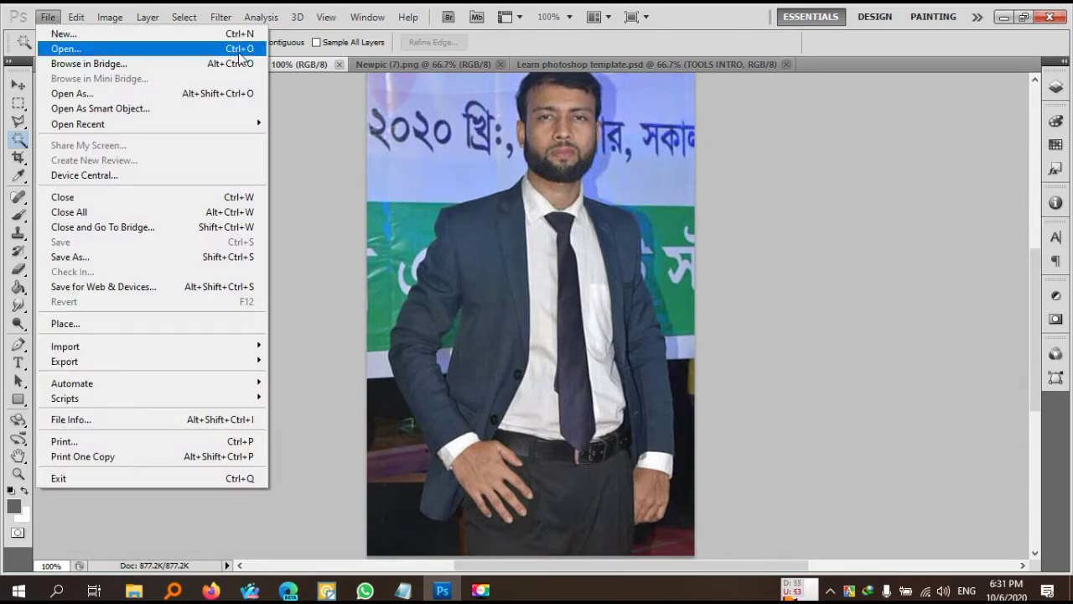
{"action": "left_click", "coordinate": [617, 45]}
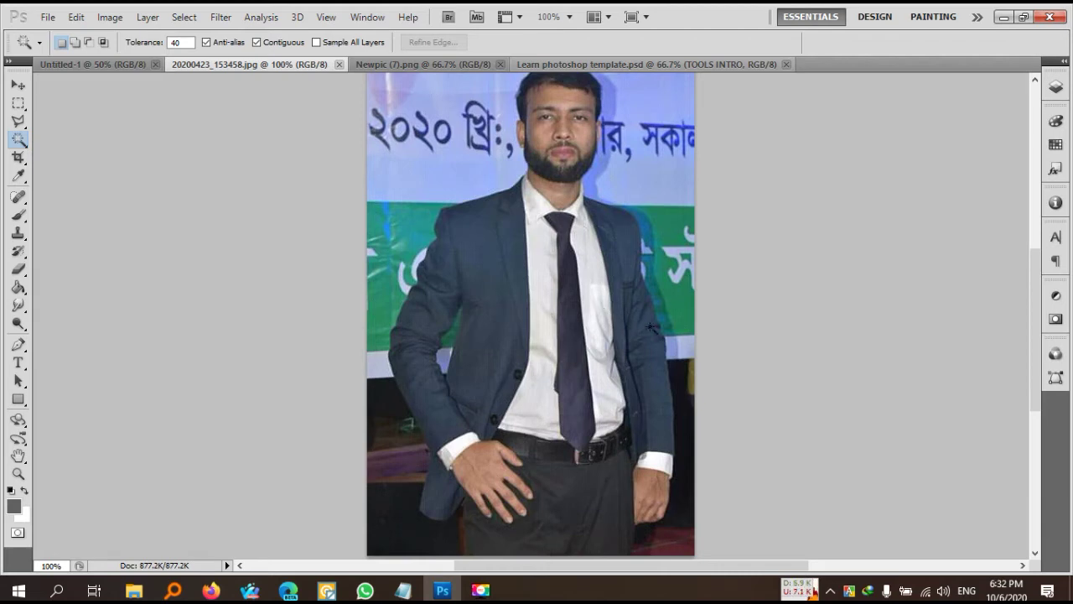
{"action": "scroll", "coordinate": [740, 328], "scroll_direction": "up", "scroll_amount": 1}
{"action": "scroll", "coordinate": [757, 325], "scroll_direction": "down", "scroll_amount": 1}
{"action": "scroll", "coordinate": [570, 227], "scroll_direction": "down", "scroll_amount": 3}
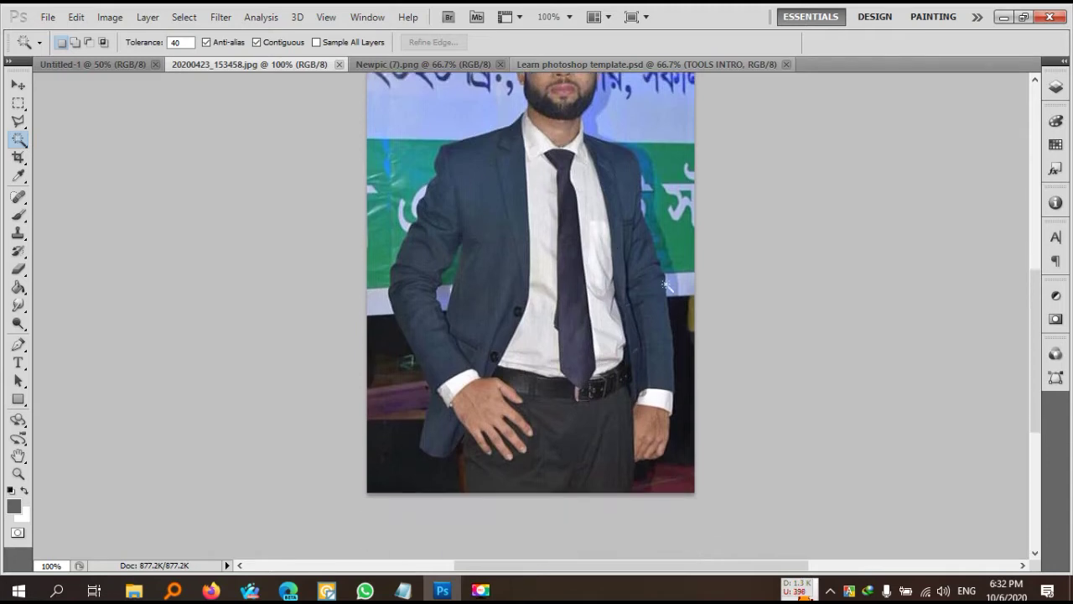
{"action": "scroll", "coordinate": [666, 285], "scroll_direction": "down", "scroll_amount": 1}
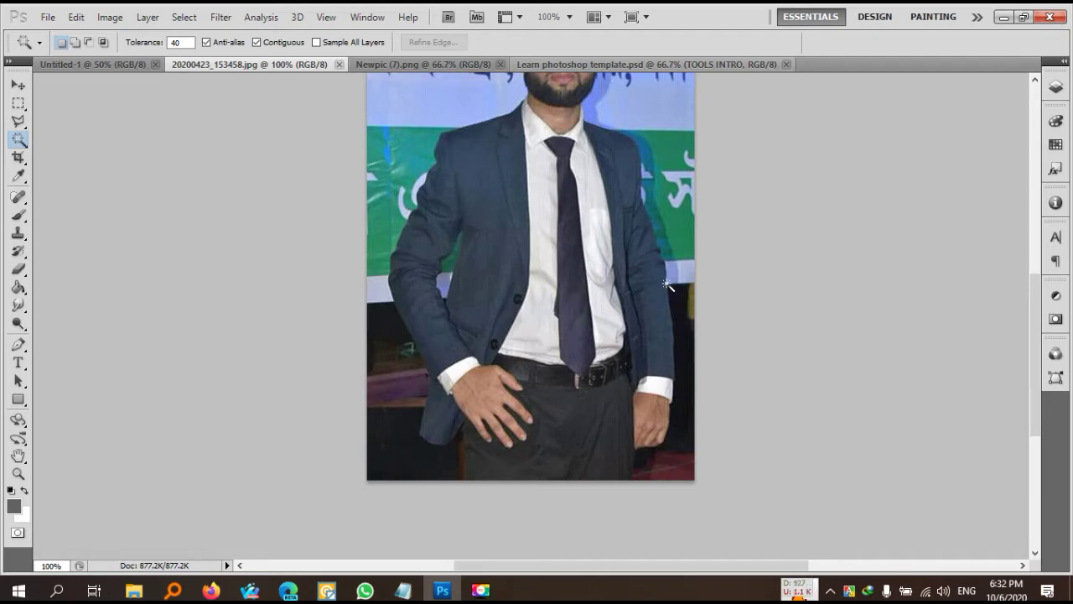
{"action": "scroll", "coordinate": [668, 285], "scroll_direction": "up", "scroll_amount": 2}
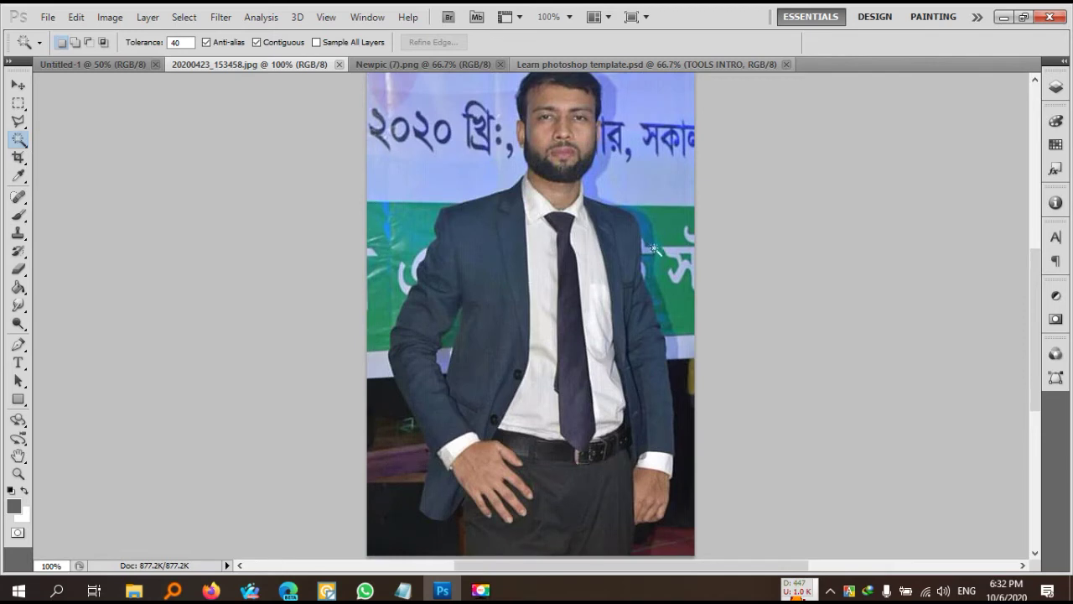
{"action": "scroll", "coordinate": [621, 247], "scroll_direction": "up", "scroll_amount": 2}
{"action": "scroll", "coordinate": [619, 245], "scroll_direction": "down", "scroll_amount": 1}
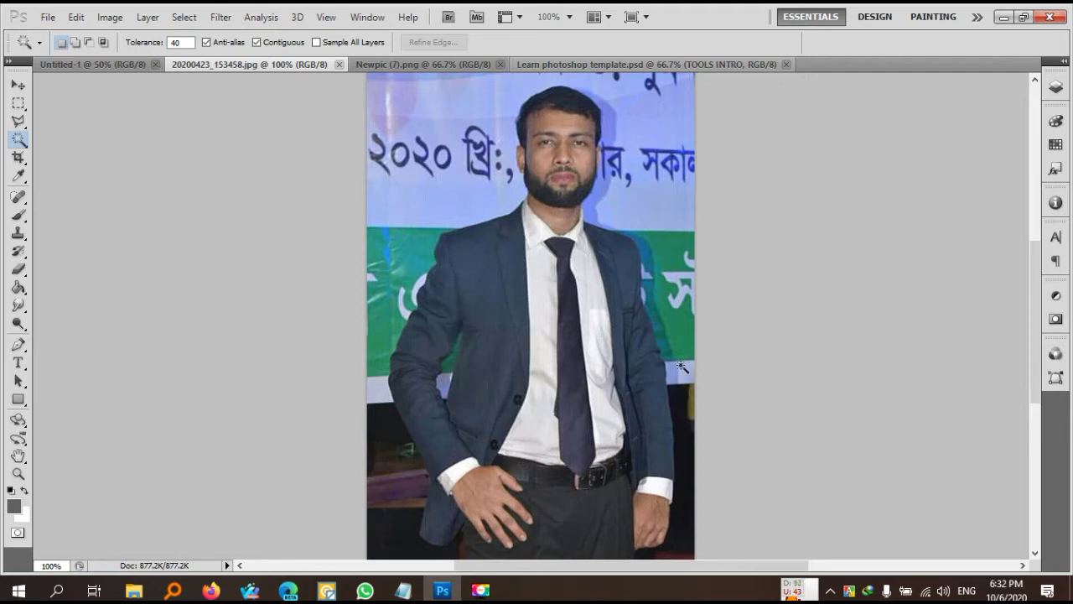
{"action": "scroll", "coordinate": [681, 367], "scroll_direction": "up", "scroll_amount": 3}
{"action": "scroll", "coordinate": [681, 366], "scroll_direction": "down", "scroll_amount": 1}
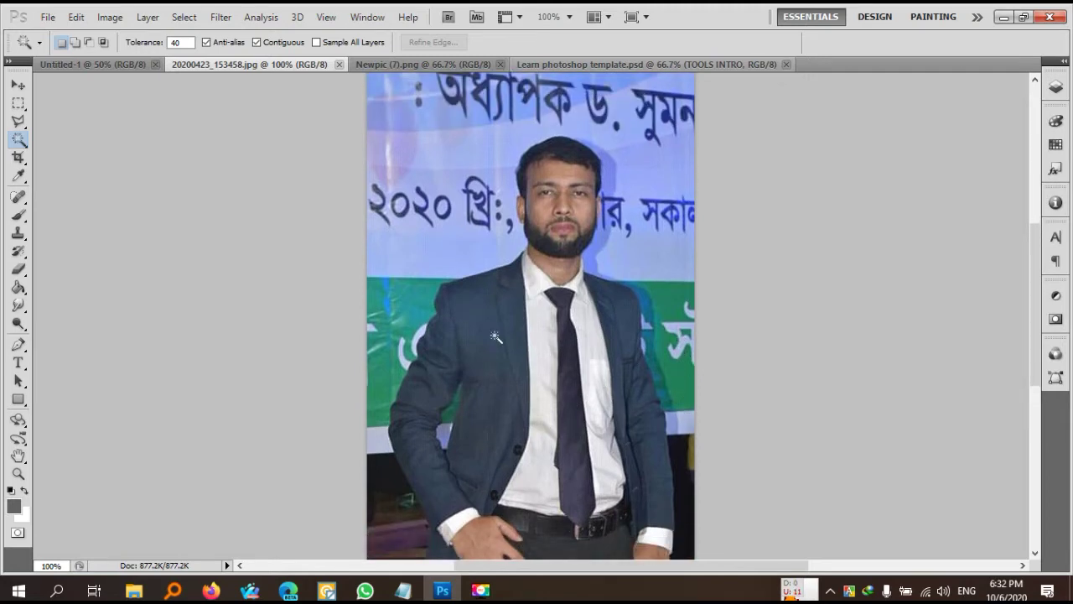
{"action": "scroll", "coordinate": [526, 355], "scroll_direction": "down", "scroll_amount": 2}
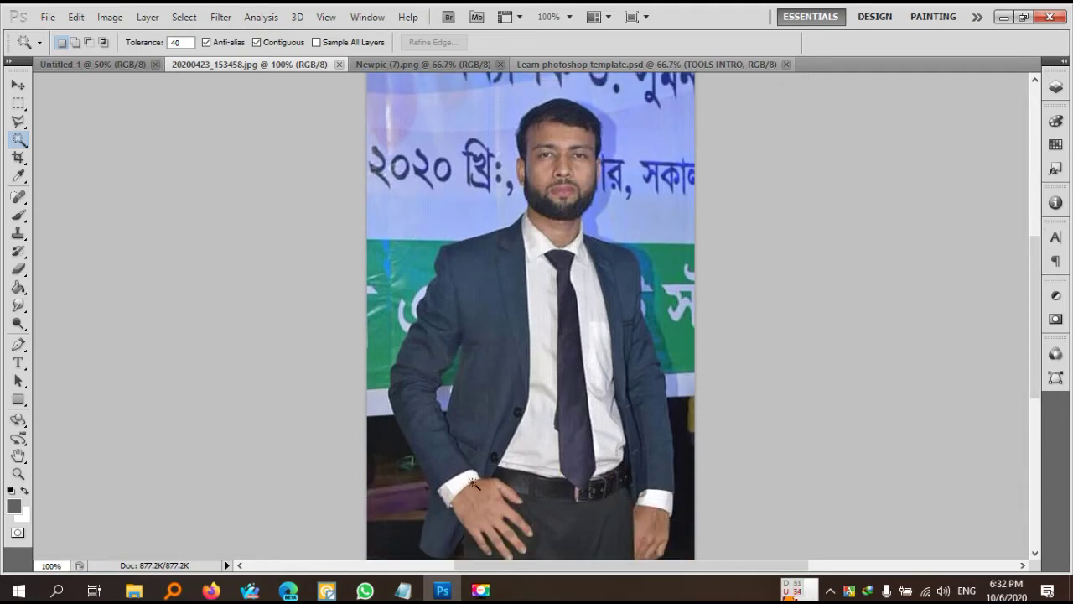
{"action": "scroll", "coordinate": [475, 432], "scroll_direction": "down", "scroll_amount": 1}
Try the jacket at Tolerance 40, deselect, then reselect the suit at Tolerance 80.
{"action": "left_click", "coordinate": [504, 368]}
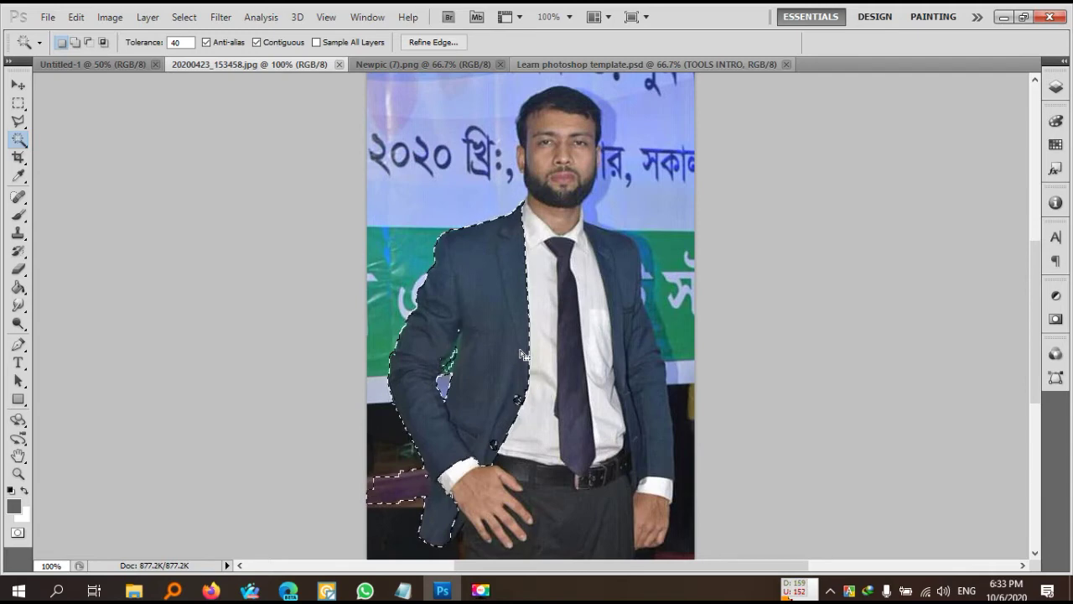
{"action": "key", "text": "ctrl+d"}
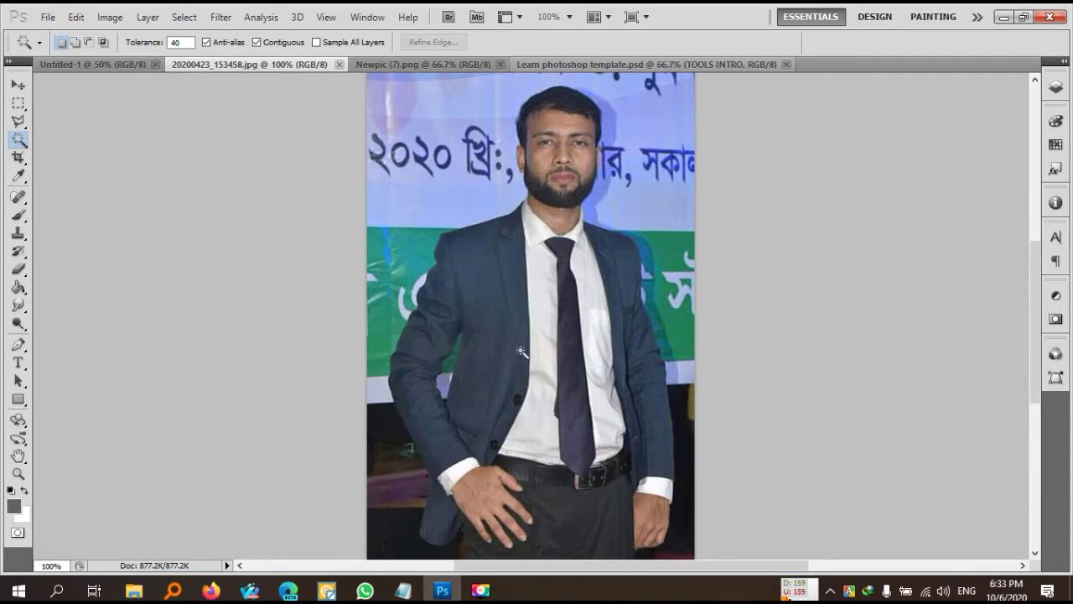
{"action": "double_click", "coordinate": [187, 42]}
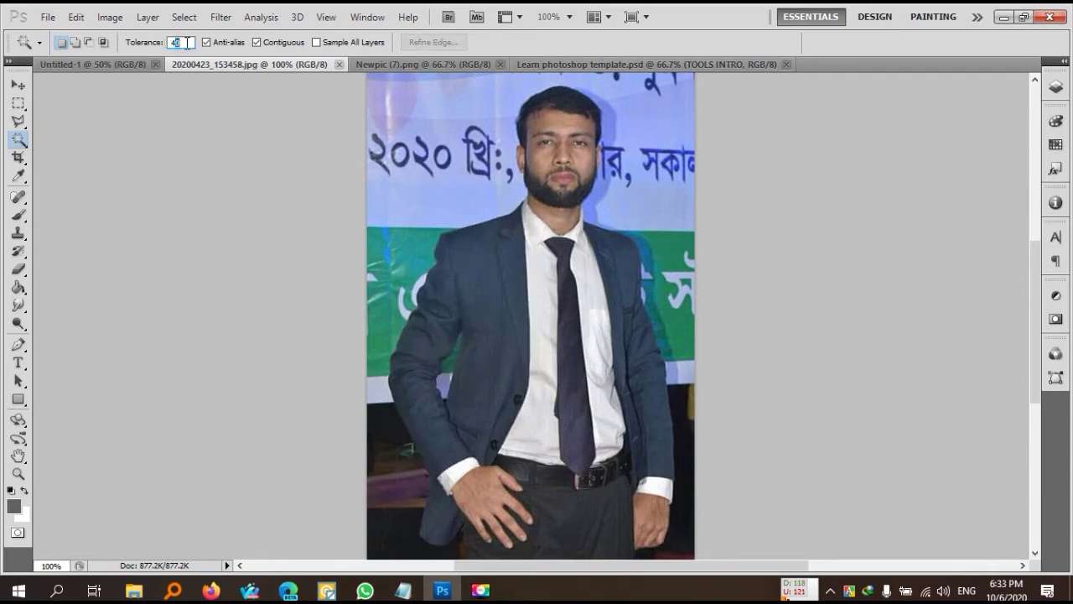
{"action": "left_click_drag", "start_coordinate": [191, 42], "coordinate": [171, 44]}
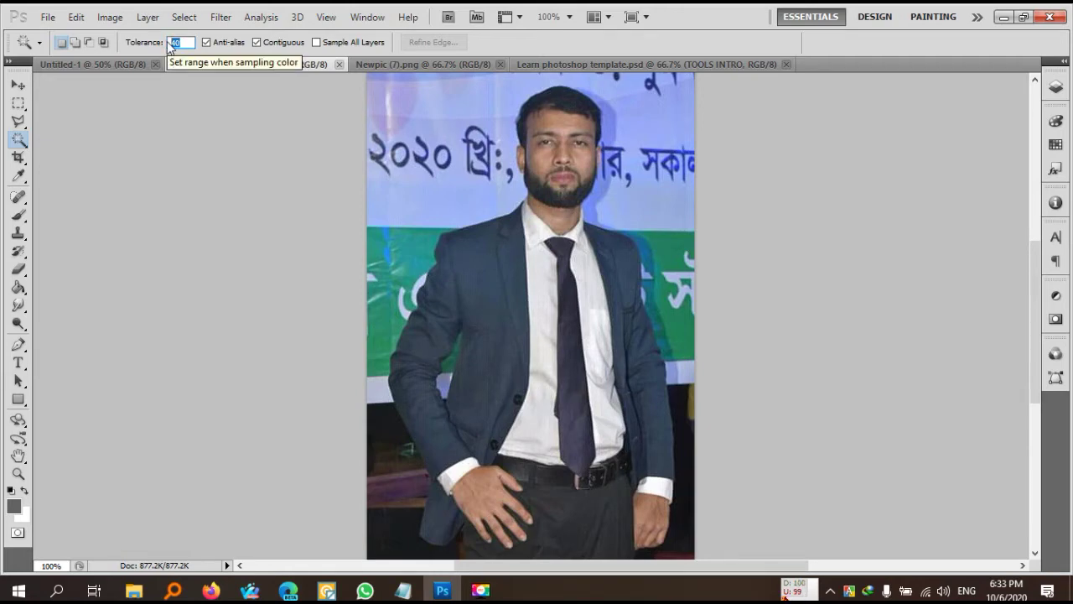
{"action": "left_click", "coordinate": [188, 44]}
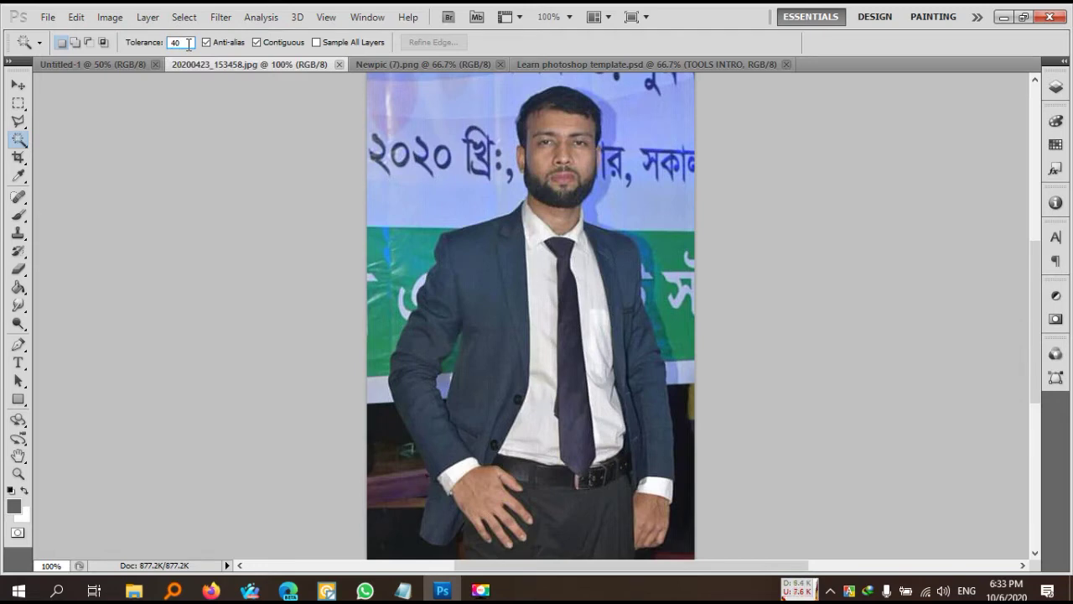
{"action": "left_click_drag", "start_coordinate": [188, 43], "coordinate": [159, 44]}
{"action": "type", "text": "80"}
{"action": "left_click", "coordinate": [494, 310]}
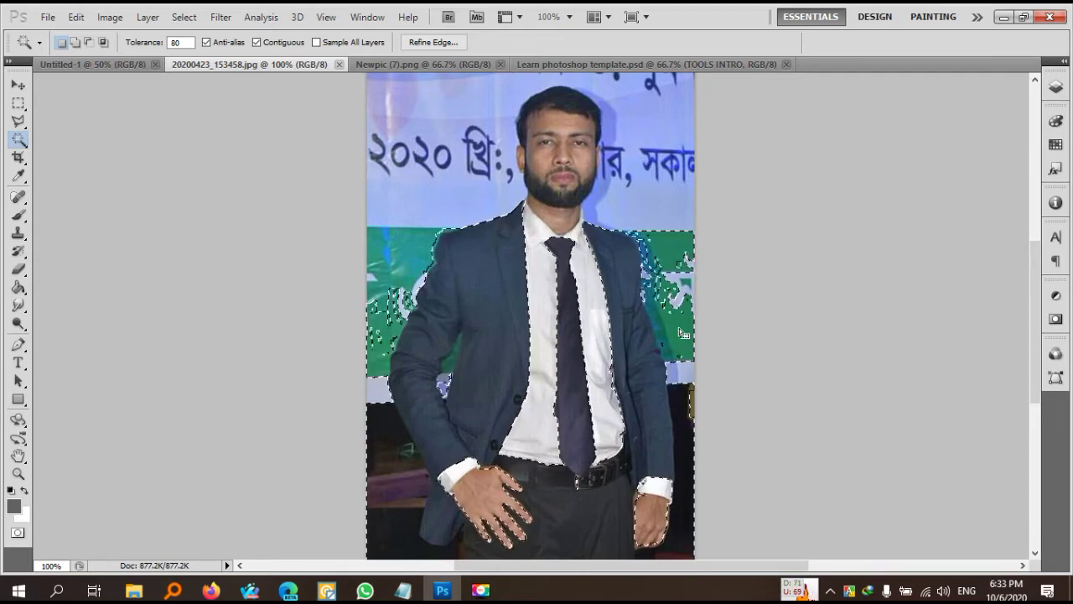
Reselect the suit with the Magic Wand at Tolerance 90, then deselect.
{"action": "double_click", "coordinate": [179, 44]}
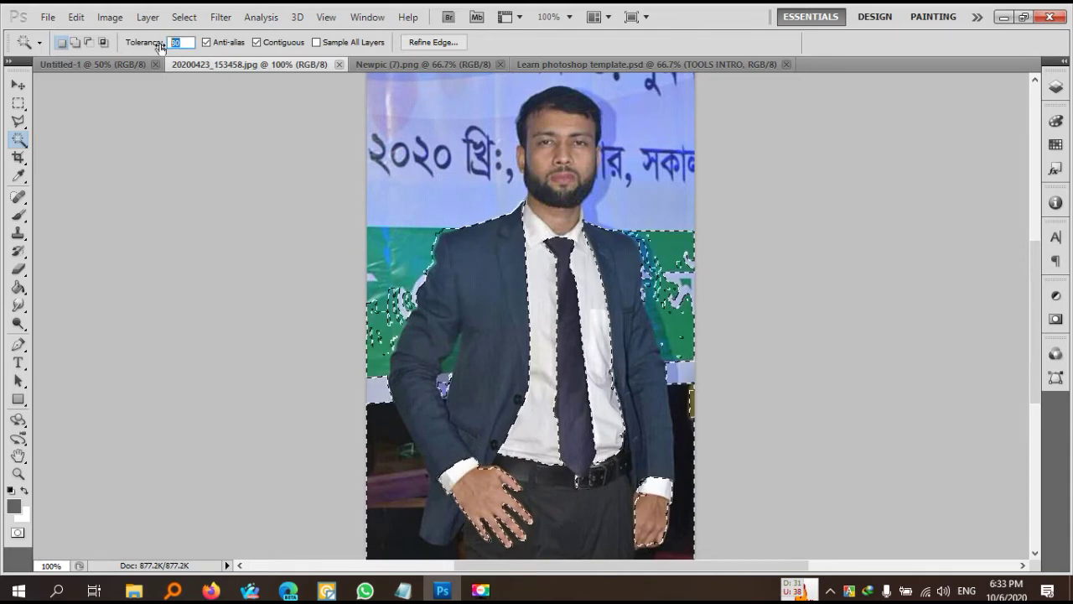
{"action": "type", "text": "90"}
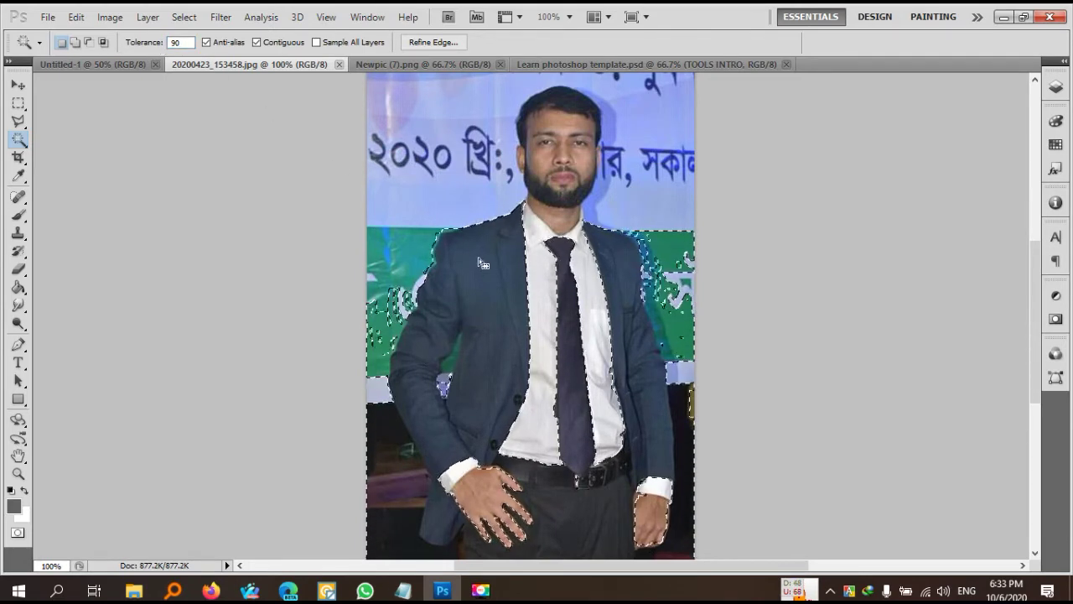
{"action": "left_click", "coordinate": [19, 121]}
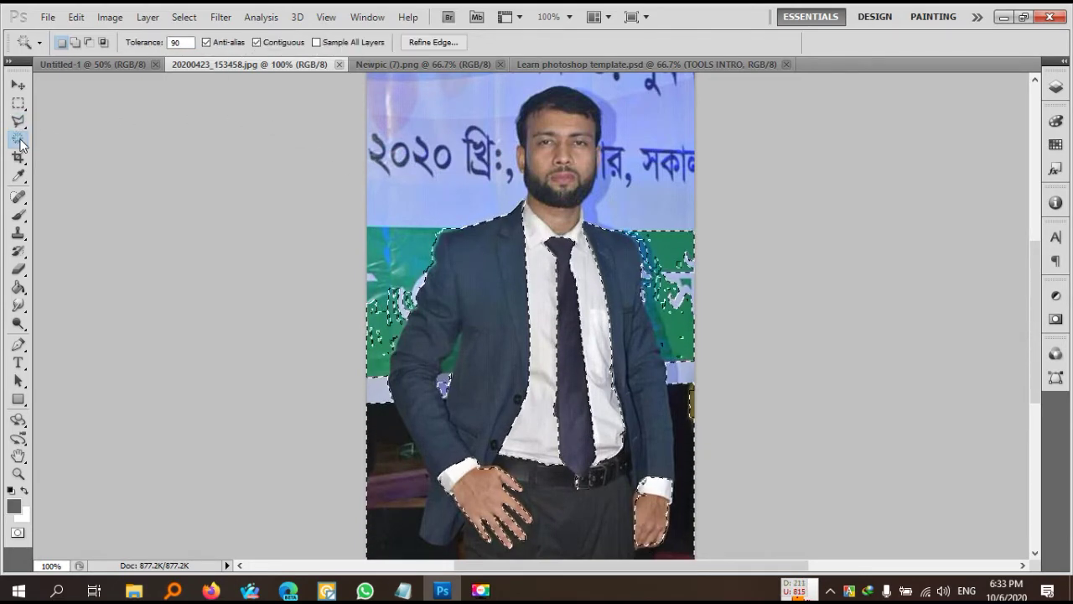
{"action": "key", "text": "ctrl+d"}
{"action": "left_click", "coordinate": [499, 271]}
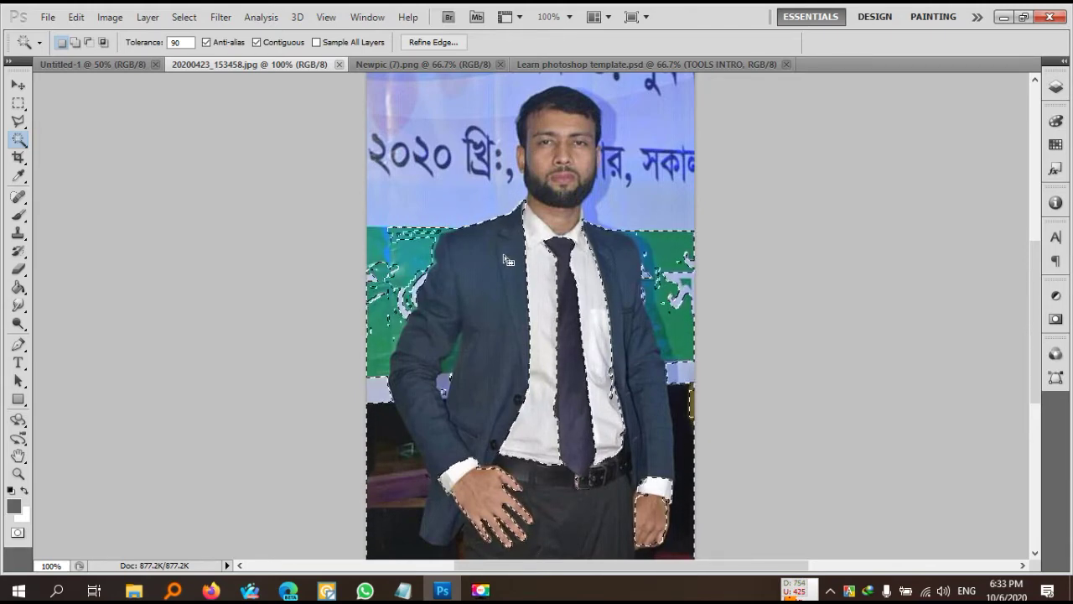
{"action": "left_click", "coordinate": [165, 44]}
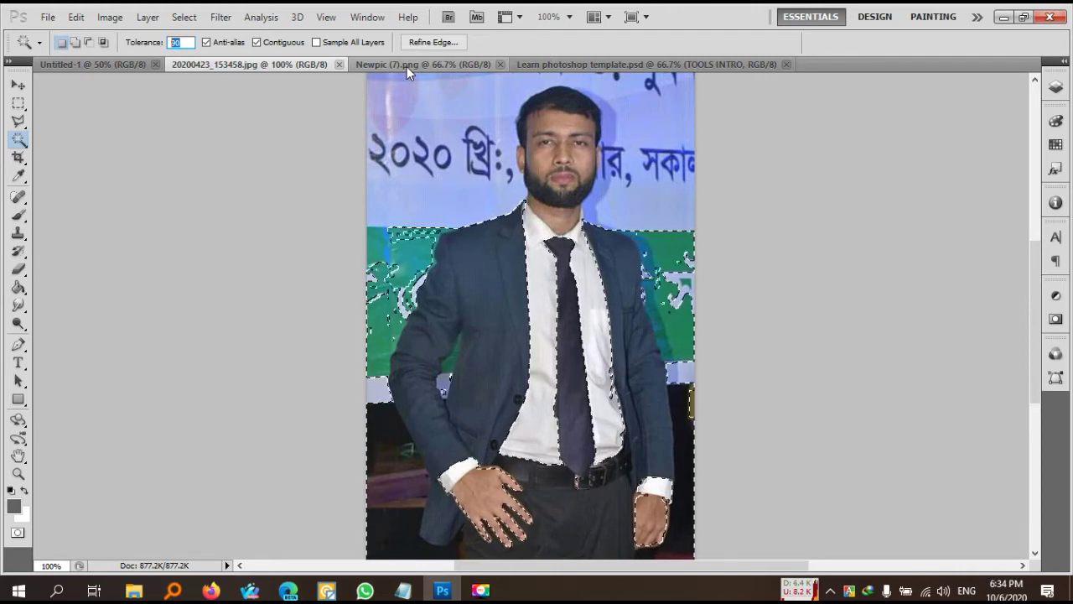
{"action": "key", "text": "ctrl+d"}
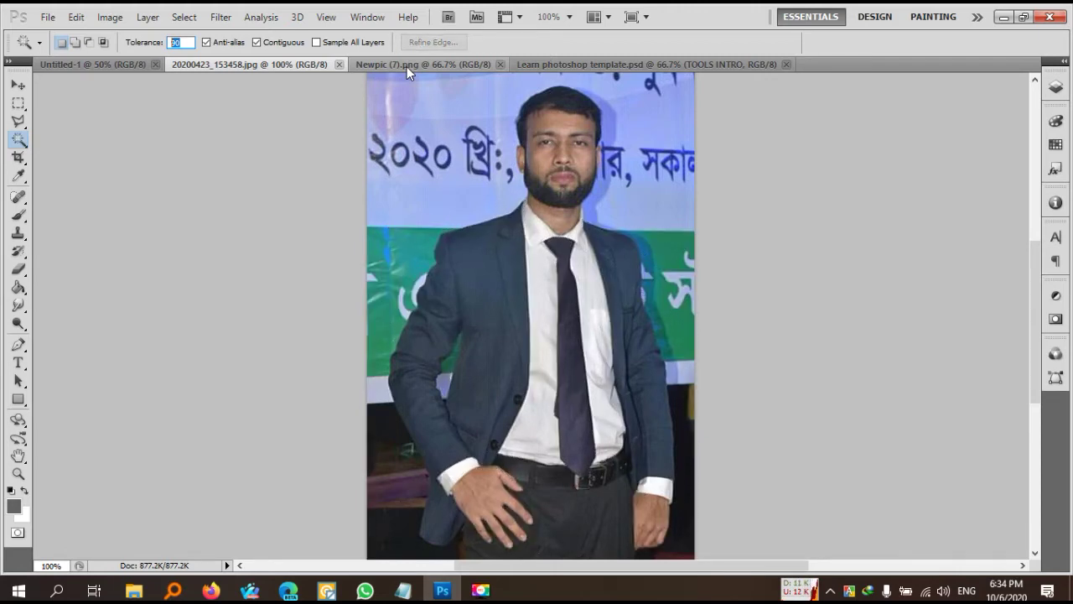
Switch to Newpic (7).png and set the Magic Wand Tolerance to 30.
{"action": "left_click", "coordinate": [403, 64]}
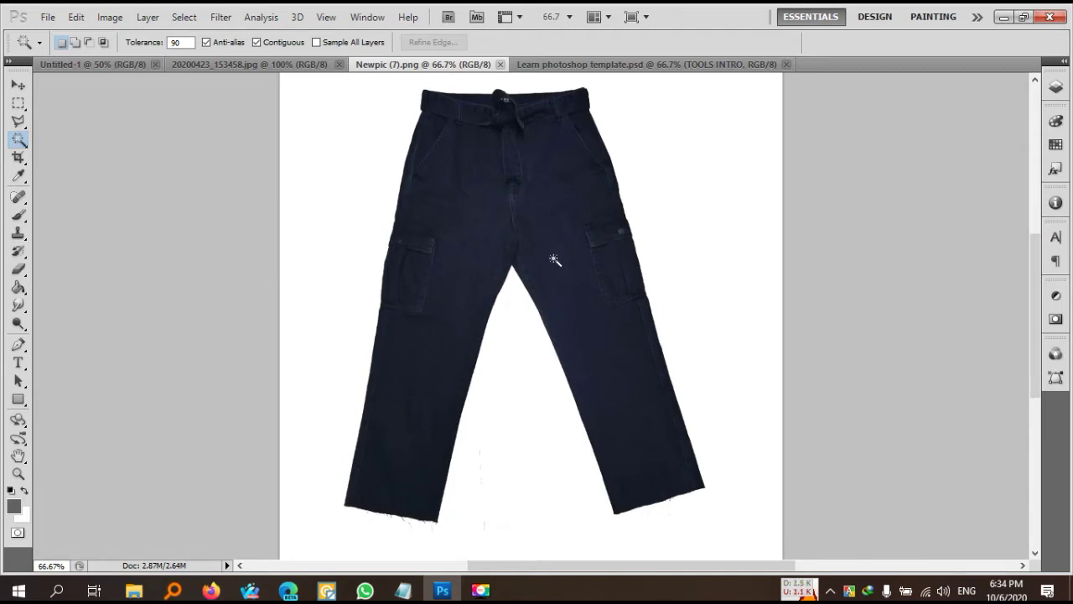
{"action": "scroll", "coordinate": [554, 260], "scroll_direction": "up", "scroll_amount": 2}
{"action": "scroll", "coordinate": [555, 260], "scroll_direction": "up", "scroll_amount": 1}
{"action": "scroll", "coordinate": [557, 260], "scroll_direction": "down", "scroll_amount": 3}
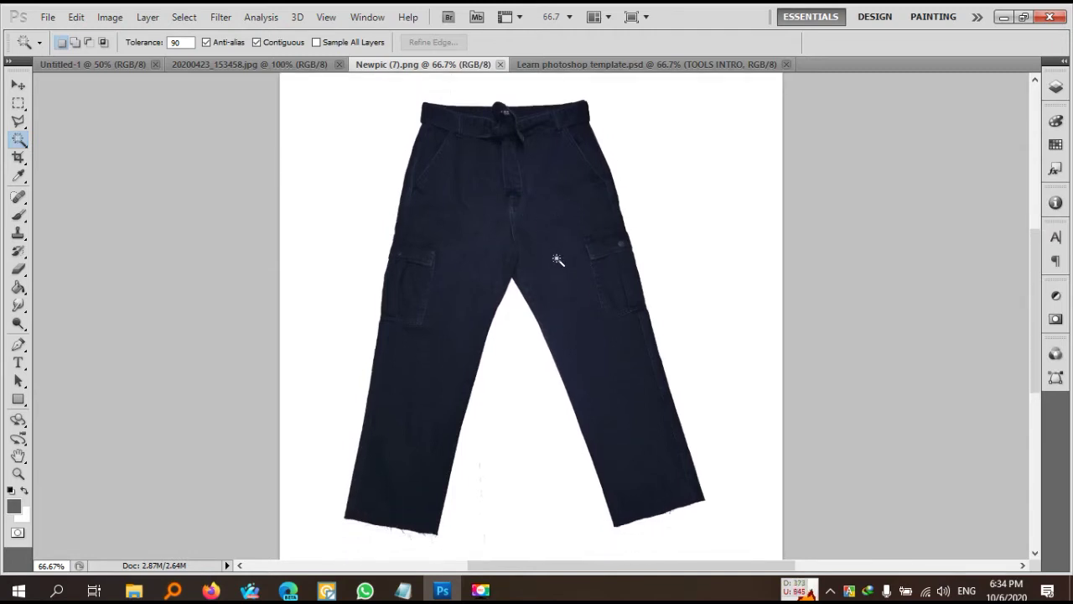
{"action": "left_click", "coordinate": [179, 43]}
{"action": "double_click", "coordinate": [178, 44]}
{"action": "type", "text": "35"}
{"action": "double_click", "coordinate": [178, 48]}
{"action": "type", "text": "30"}
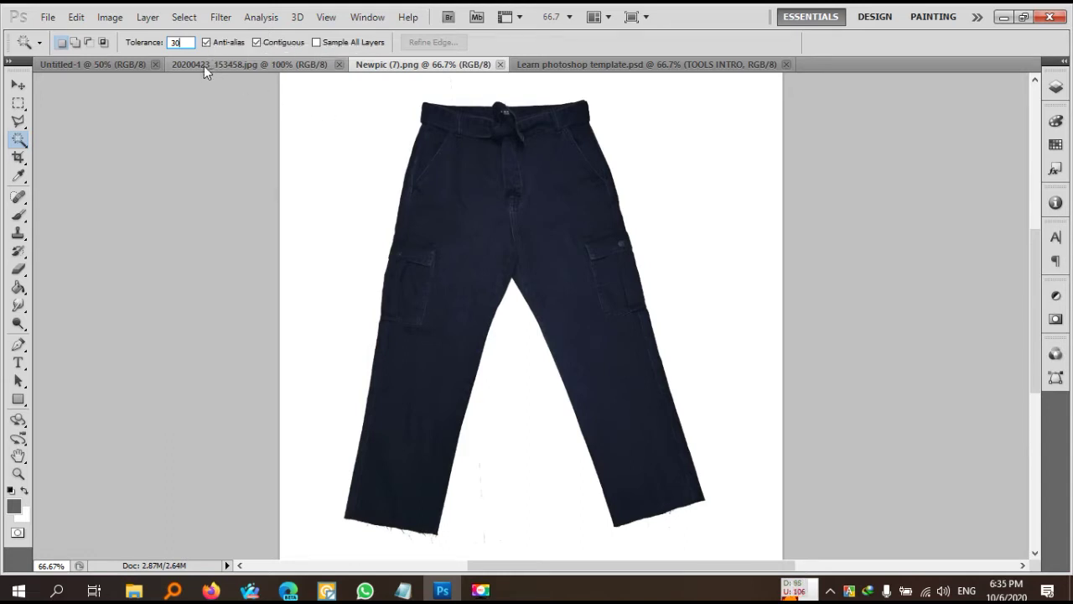
Select the pants, Shift-adding the drawstring gaps and knot to the selection.
{"action": "left_click", "coordinate": [476, 244]}
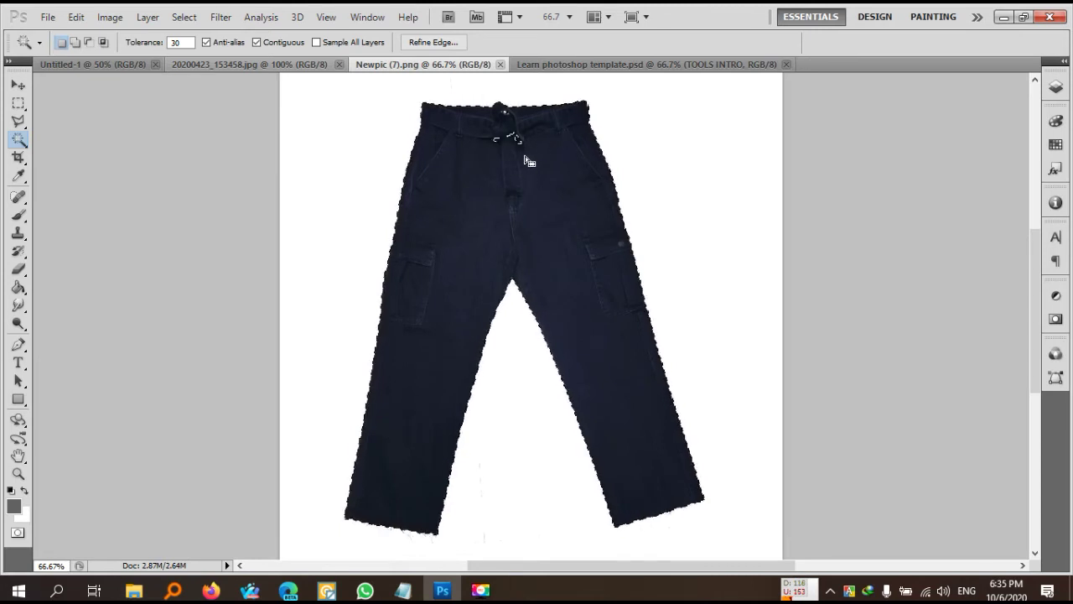
{"action": "key", "text": "ctrl+plus"}
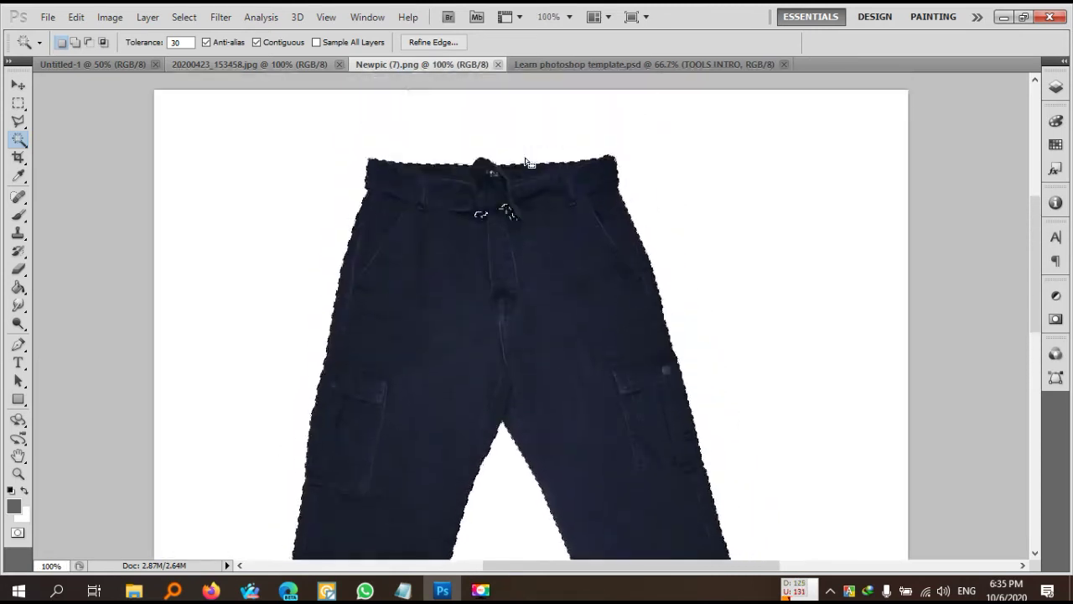
{"action": "scroll", "coordinate": [527, 162], "scroll_direction": "down", "scroll_amount": 2}
{"action": "scroll", "coordinate": [516, 192], "scroll_direction": "up", "scroll_amount": 2}
{"action": "left_click", "coordinate": [508, 213], "text": "shift"}
{"action": "key", "text": "shift"}
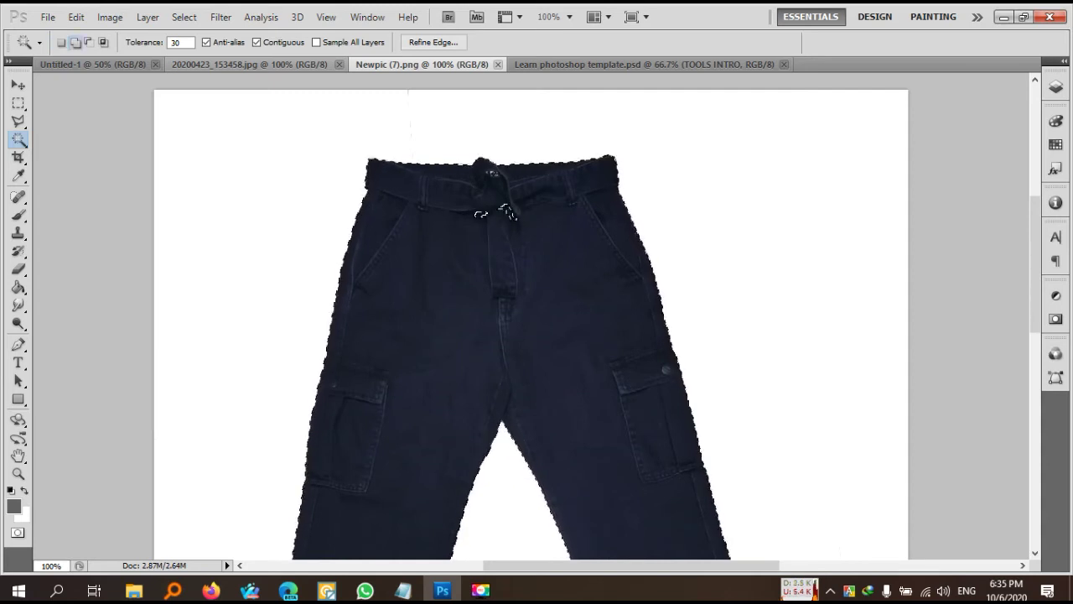
{"action": "key", "text": "shift"}
{"action": "left_click", "coordinate": [480, 213]}
{"action": "left_click", "coordinate": [490, 171]}
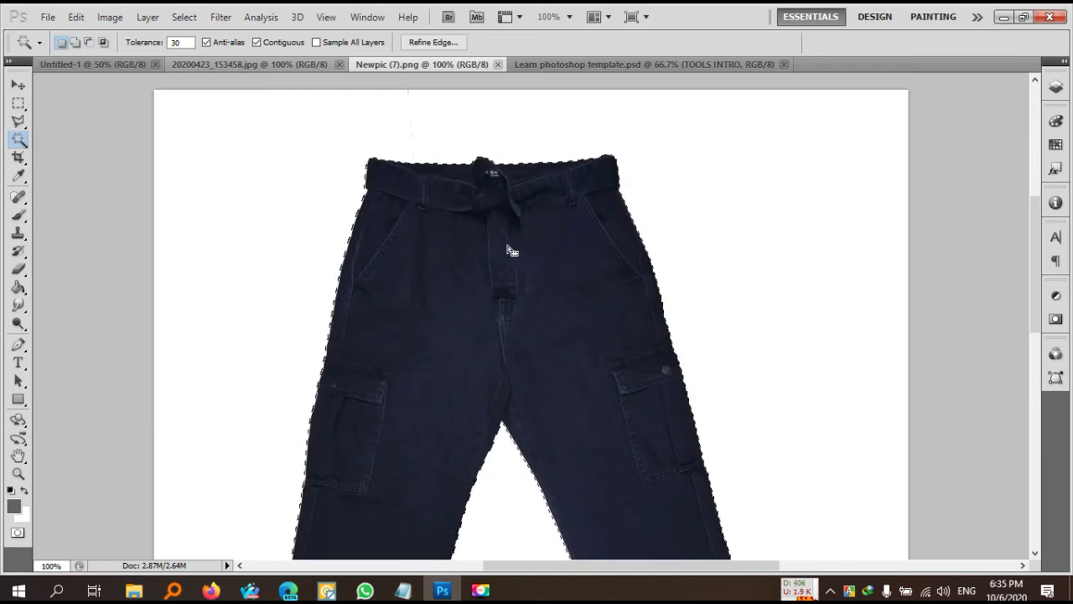
{"action": "key", "text": "ctrl+minus"}
{"action": "key", "text": "ctrl+minus"}
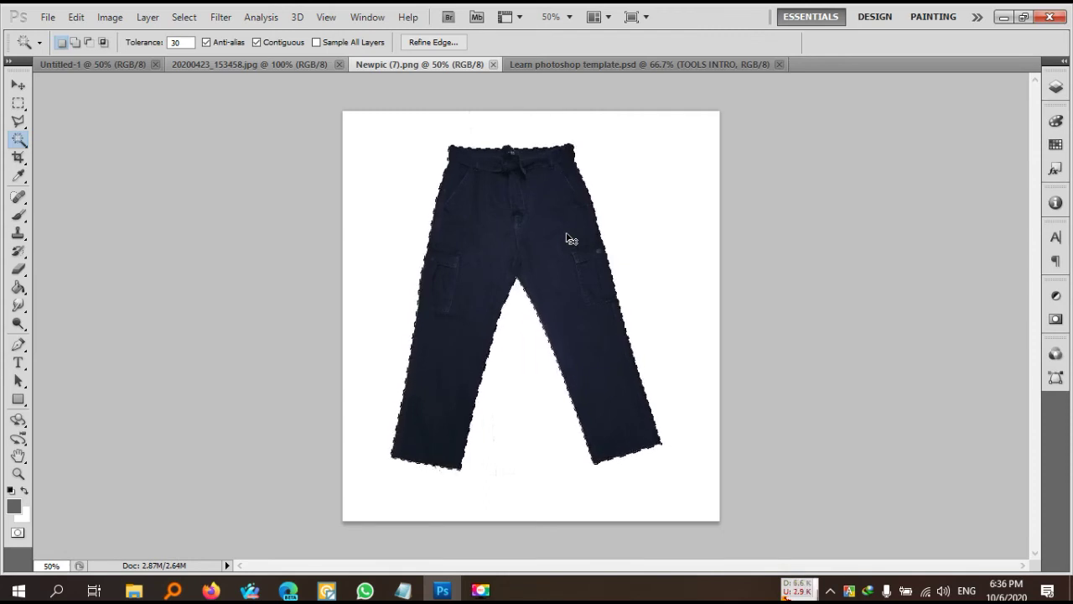
Inverse the selection with Ctrl+Shift+I so the white background is selected.
{"action": "key", "text": "ctrl+shift+i"}
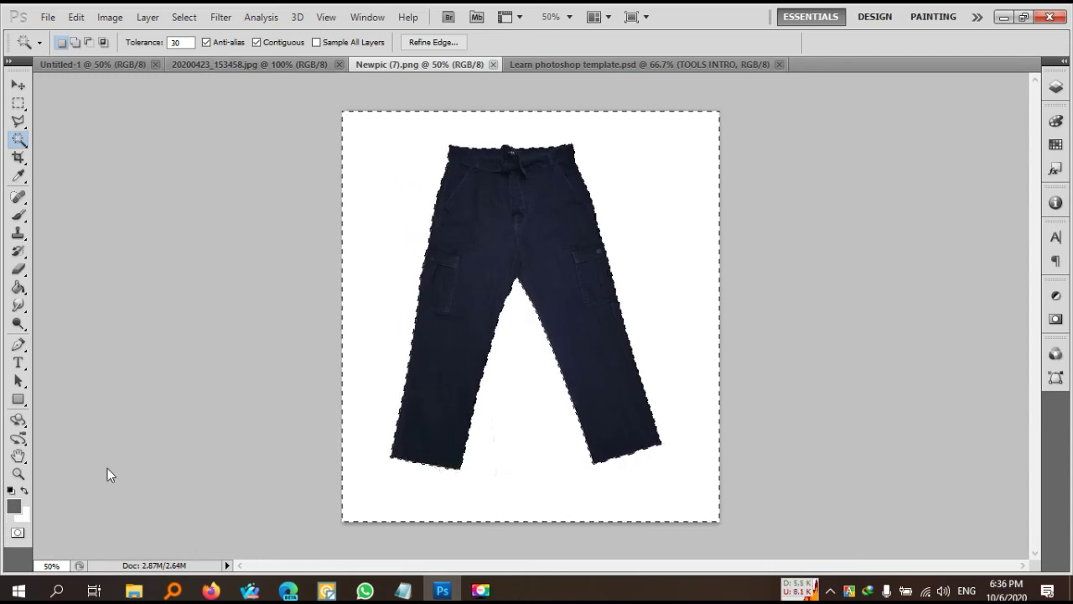
Fill the selected background dark grey, deselect, and wand-click the grey area.
{"action": "key", "text": "alt+BackSpace"}
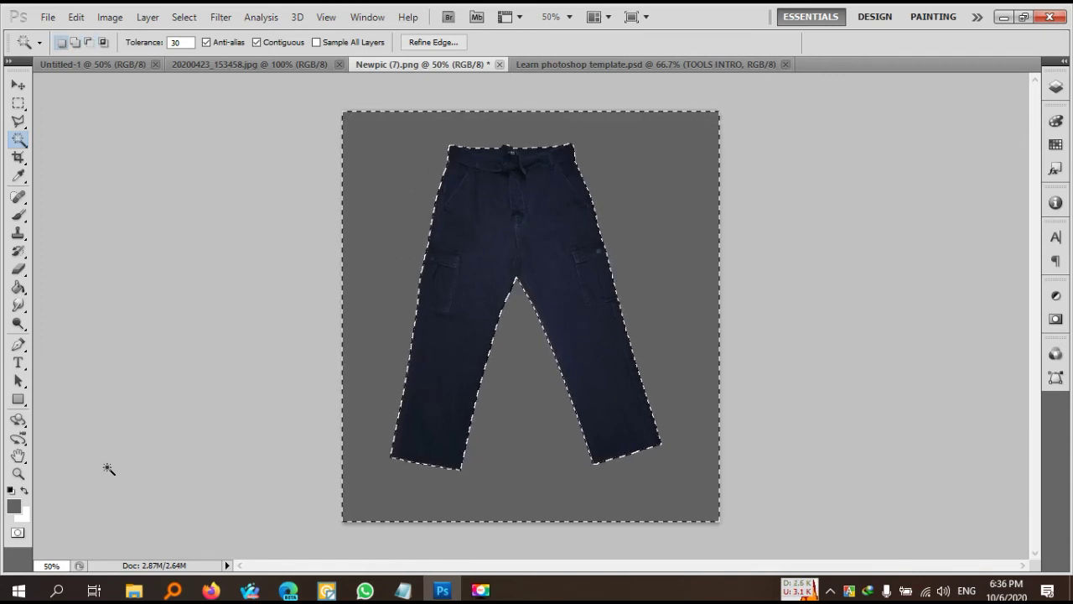
{"action": "key", "text": "ctrl+d"}
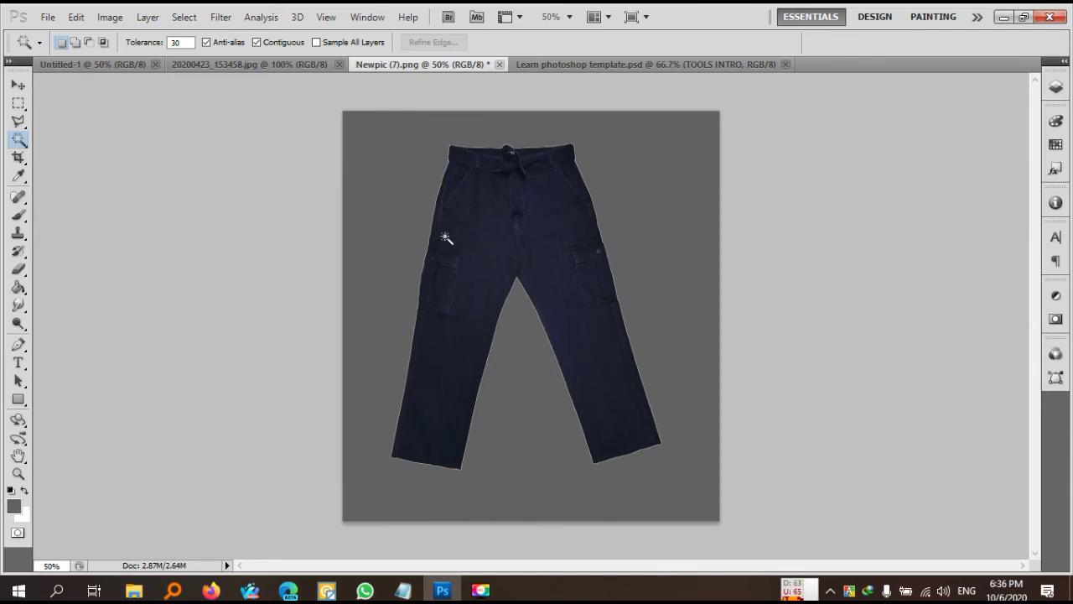
{"action": "left_click", "coordinate": [446, 238]}
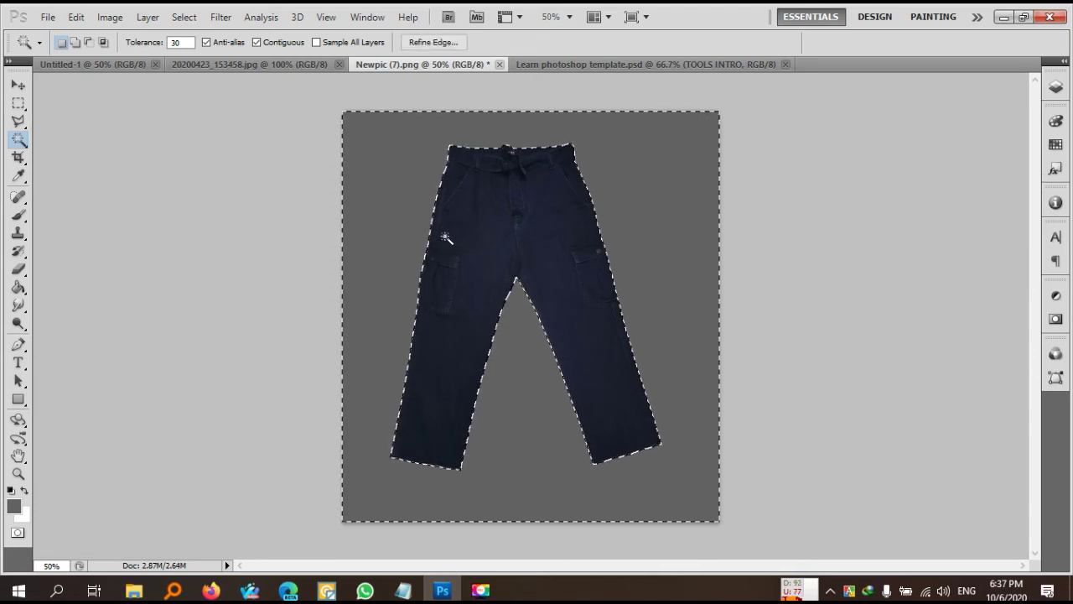
Select the grey background, invert to the pants, and fill them white.
{"action": "left_click", "coordinate": [447, 239]}
{"action": "key", "text": "ctrl+shift+i"}
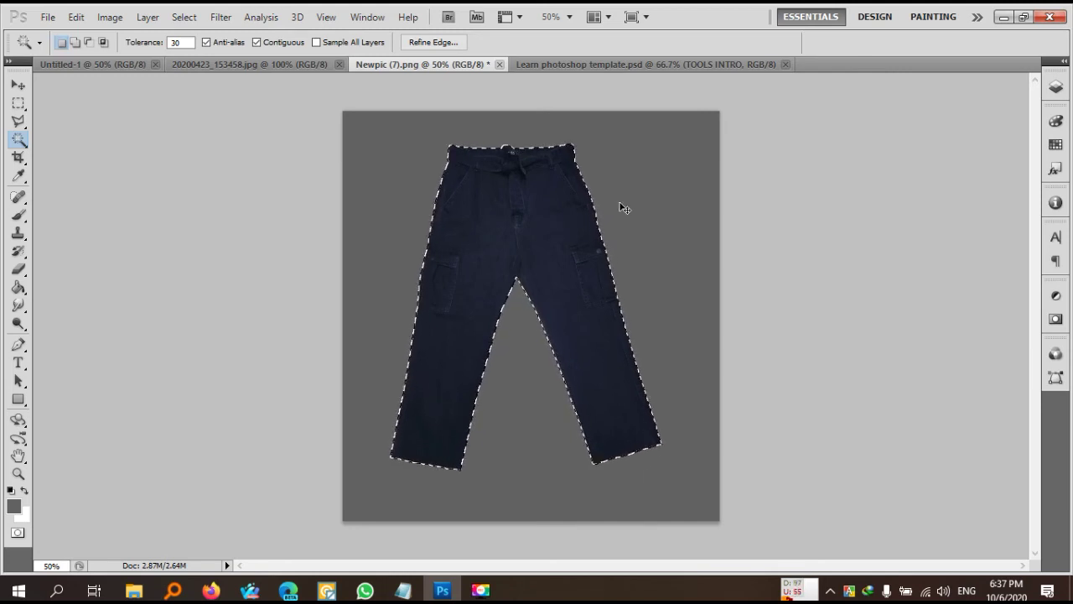
{"action": "key", "text": "ctrl+BackSpace"}
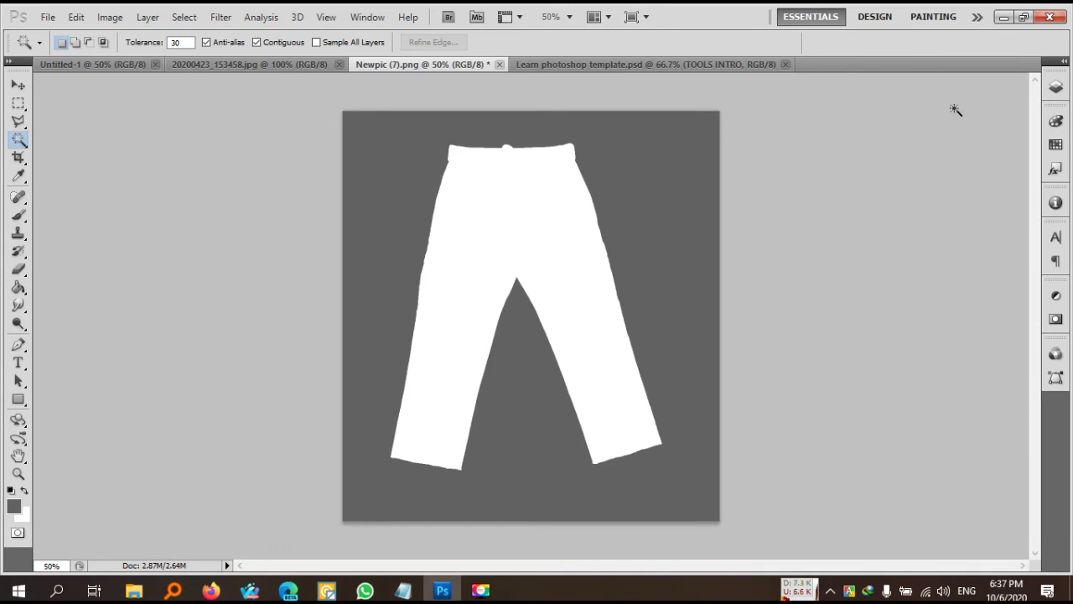
{"action": "left_click", "coordinate": [18, 85]}
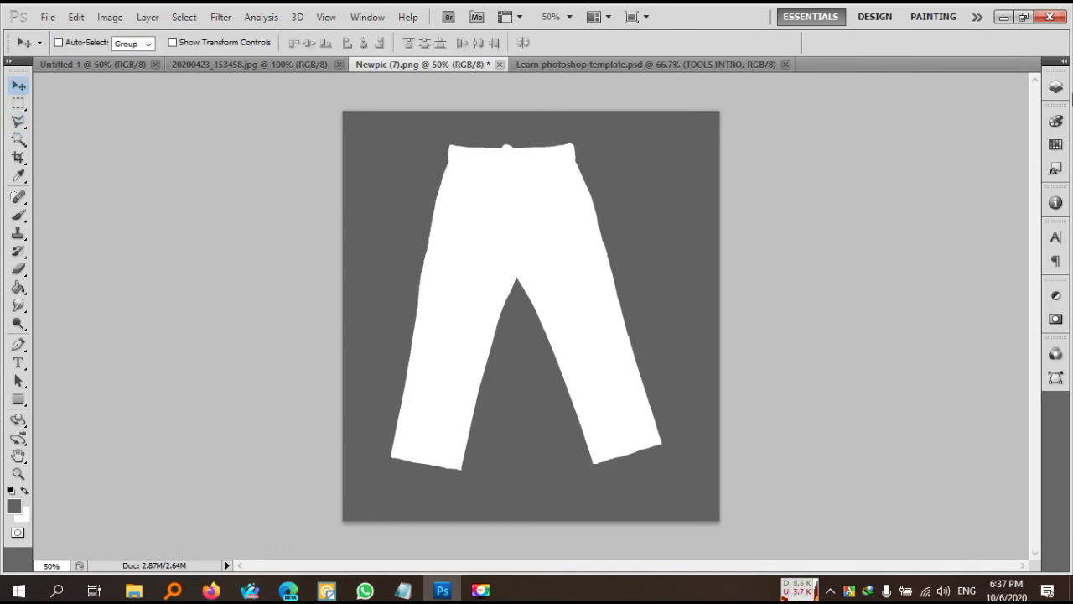
Unlock Background as Layer 0 and paste the jeans into a new Layer 1.
{"action": "left_click", "coordinate": [1056, 89]}
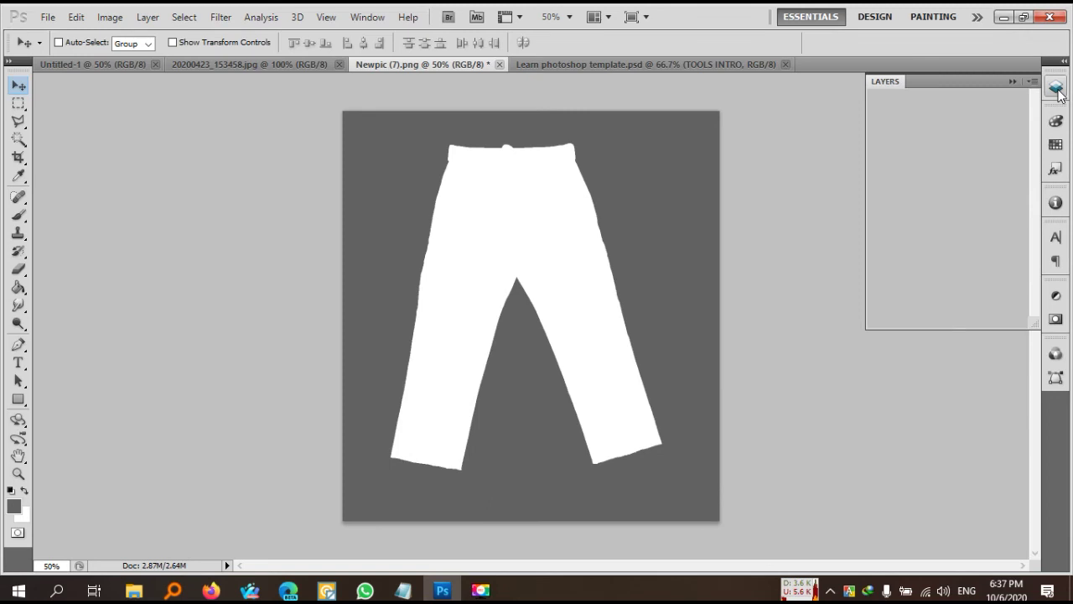
{"action": "double_click", "coordinate": [964, 152]}
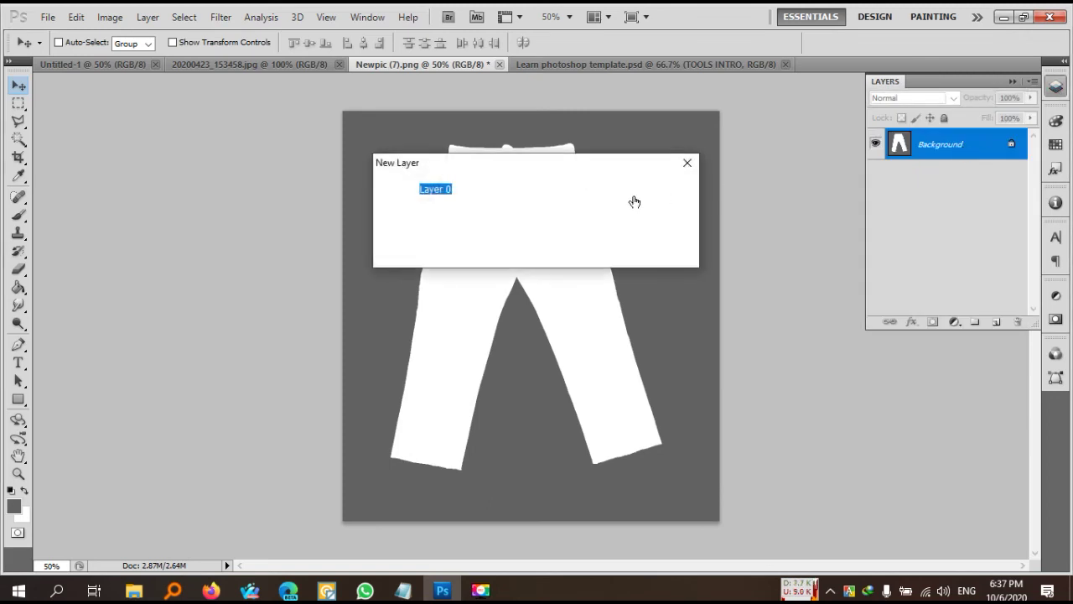
{"action": "left_click", "coordinate": [652, 192]}
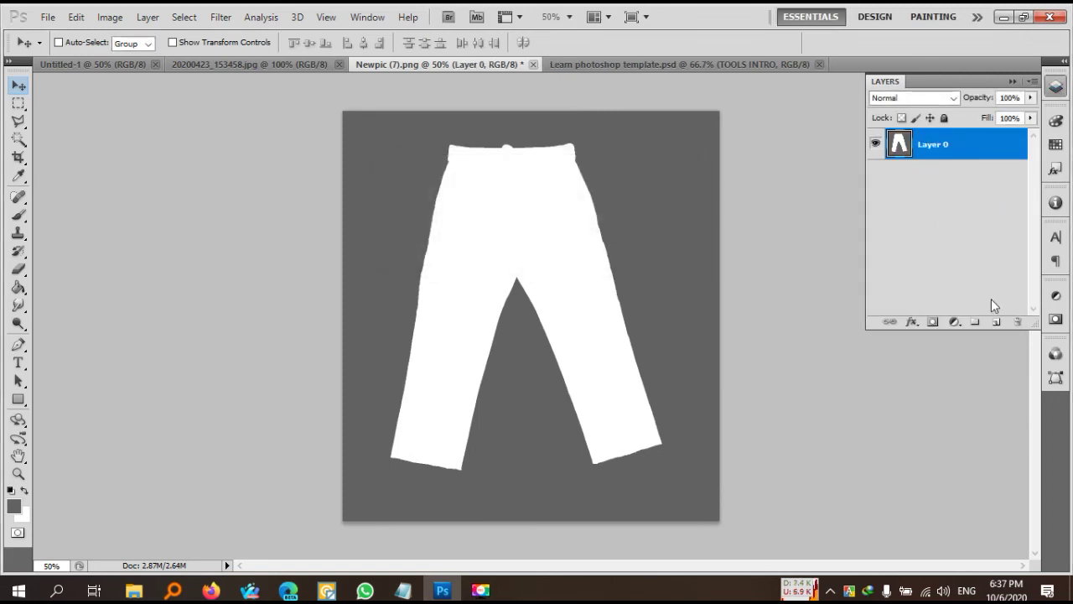
{"action": "left_click", "coordinate": [996, 322]}
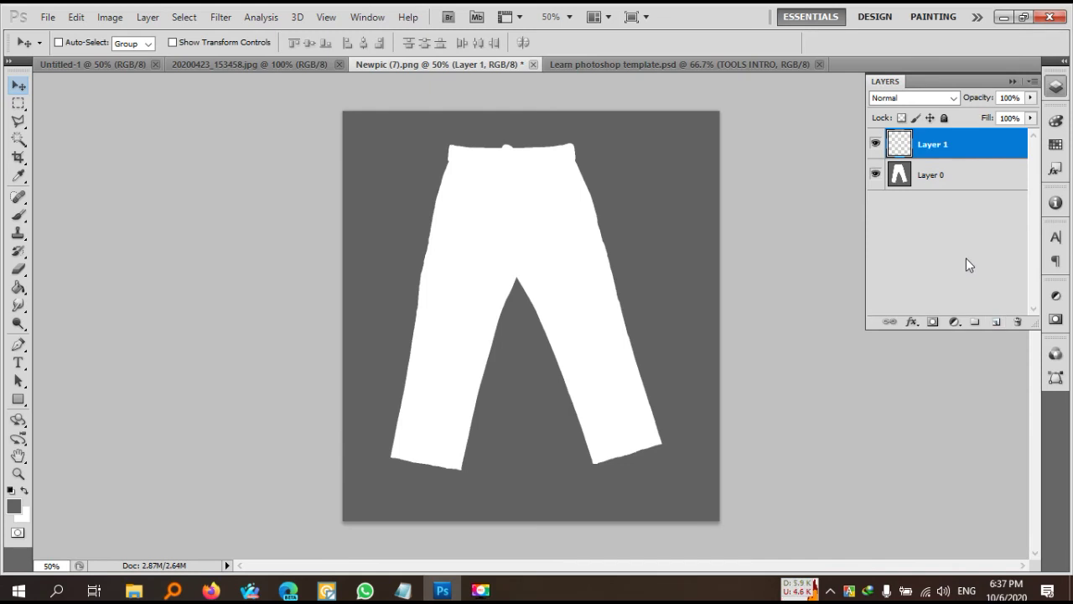
{"action": "key", "text": "ctrl+v"}
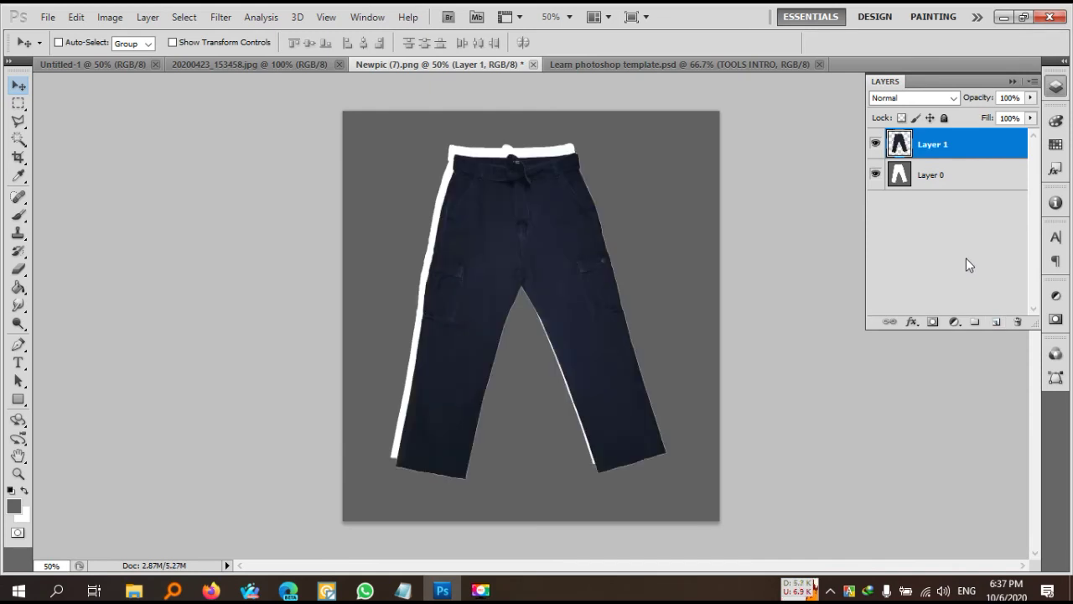
Add an empty Layer 2 and delete Layer 0.
{"action": "left_click", "coordinate": [946, 172]}
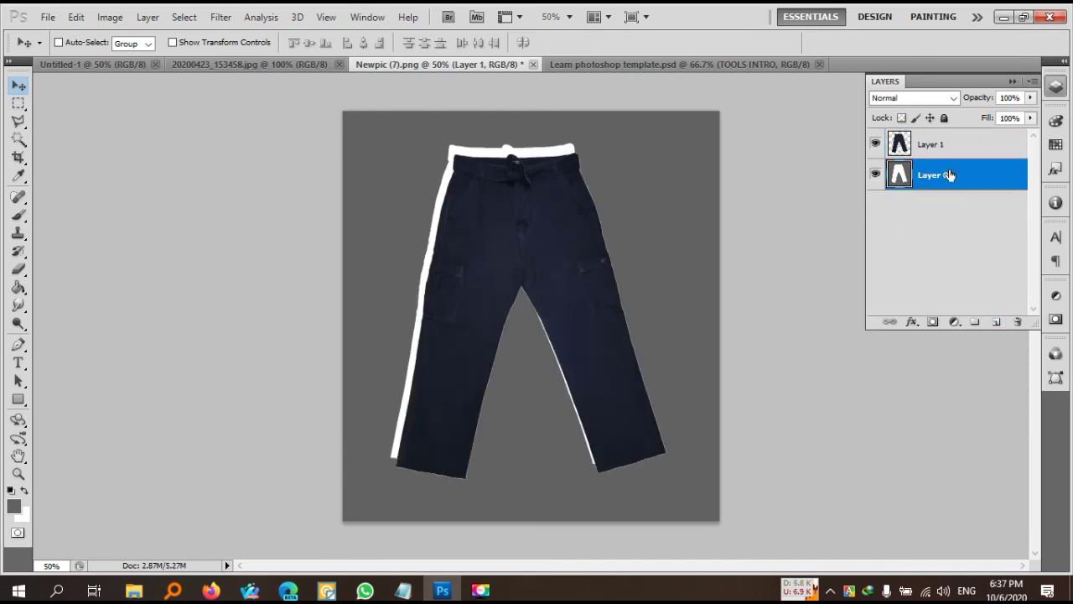
{"action": "left_click", "coordinate": [996, 322]}
{"action": "left_click", "coordinate": [932, 213]}
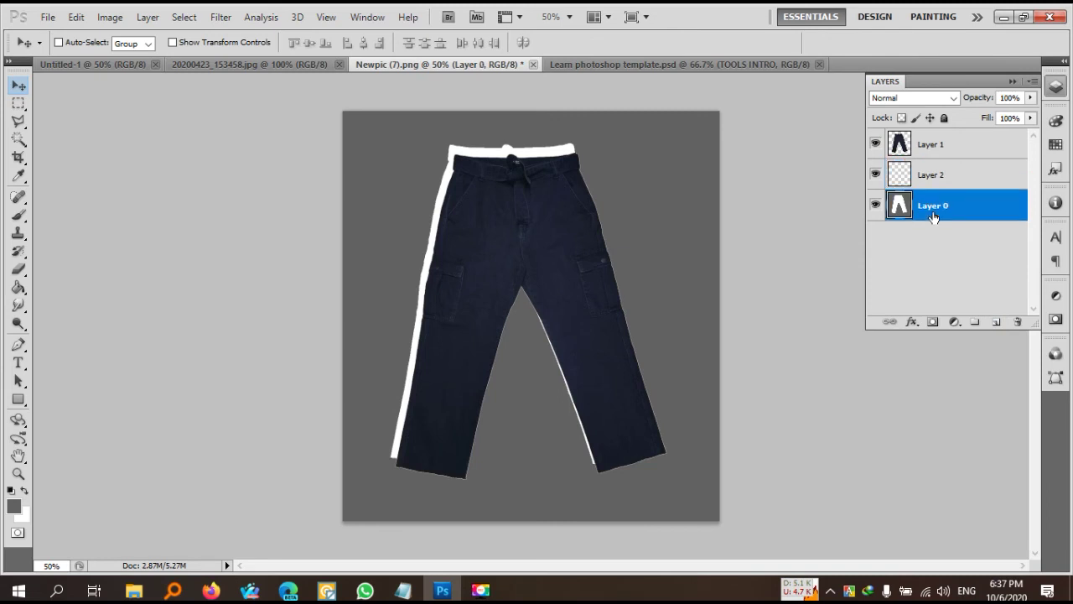
{"action": "left_click", "coordinate": [1017, 322]}
{"action": "left_click", "coordinate": [482, 236]}
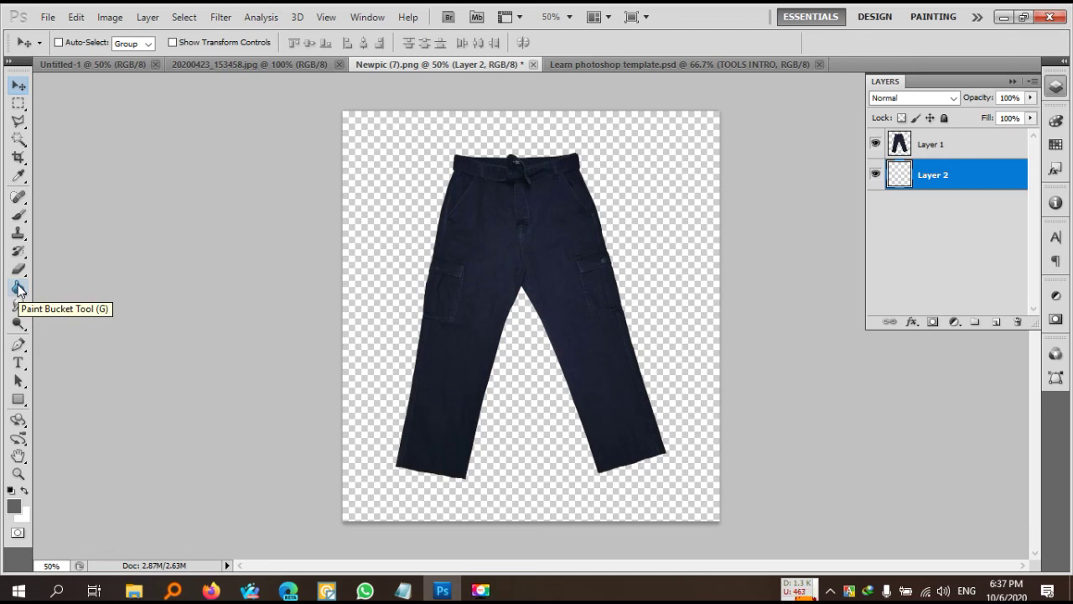
Fill Layer 2 with dark grey using the Paint Bucket Tool.
{"action": "left_click", "coordinate": [18, 288]}
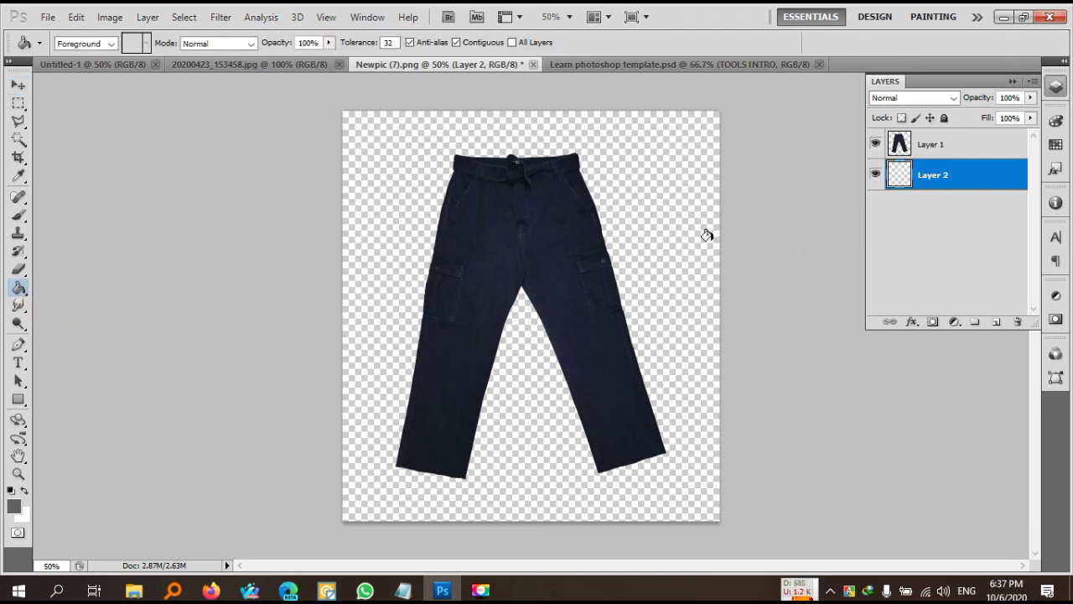
{"action": "left_click", "coordinate": [664, 246]}
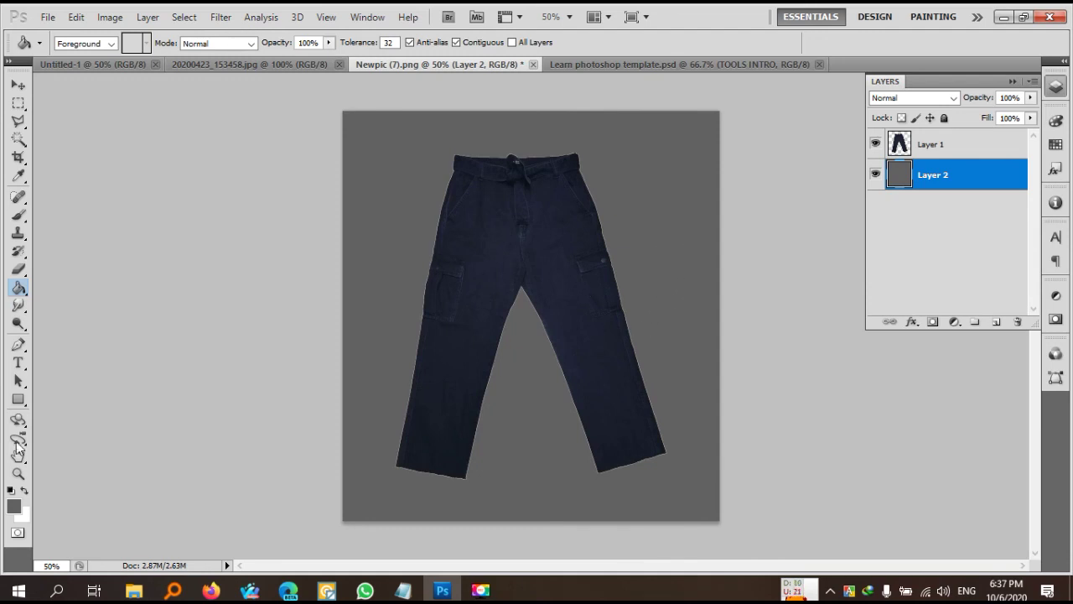
Set the foreground colour to light cyan 5ecddd and paint-bucket fill Layer 2 behind the trousers.
{"action": "left_click", "coordinate": [15, 508]}
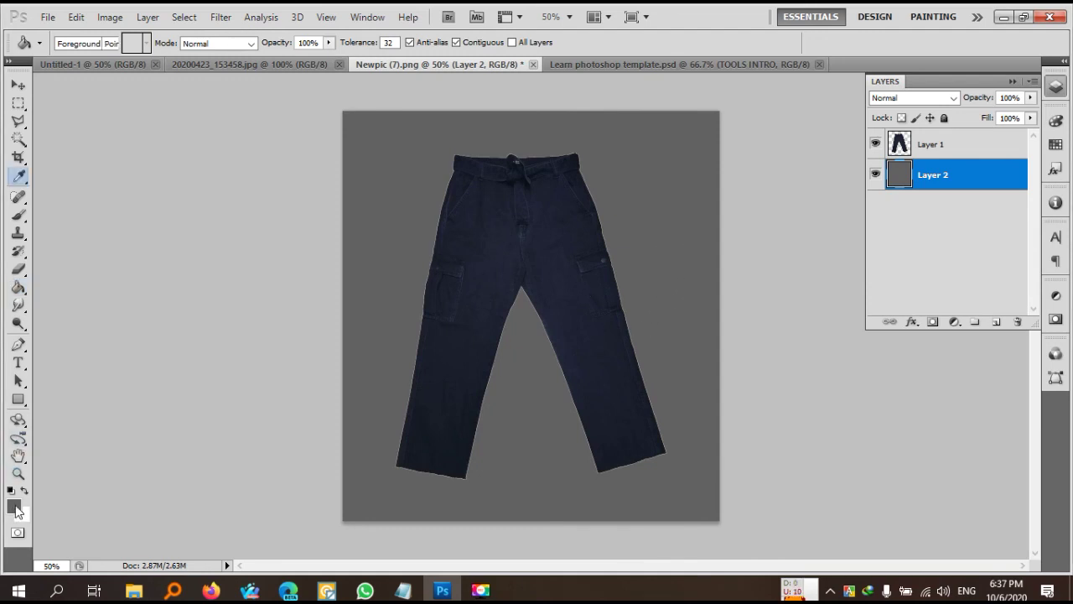
{"action": "left_click", "coordinate": [553, 236]}
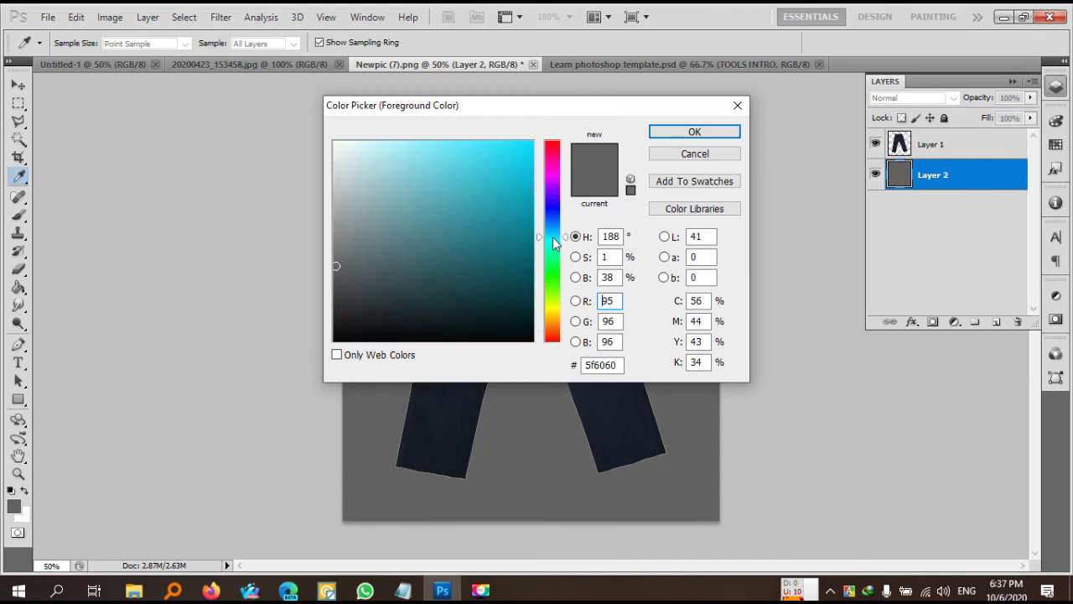
{"action": "left_click", "coordinate": [447, 168]}
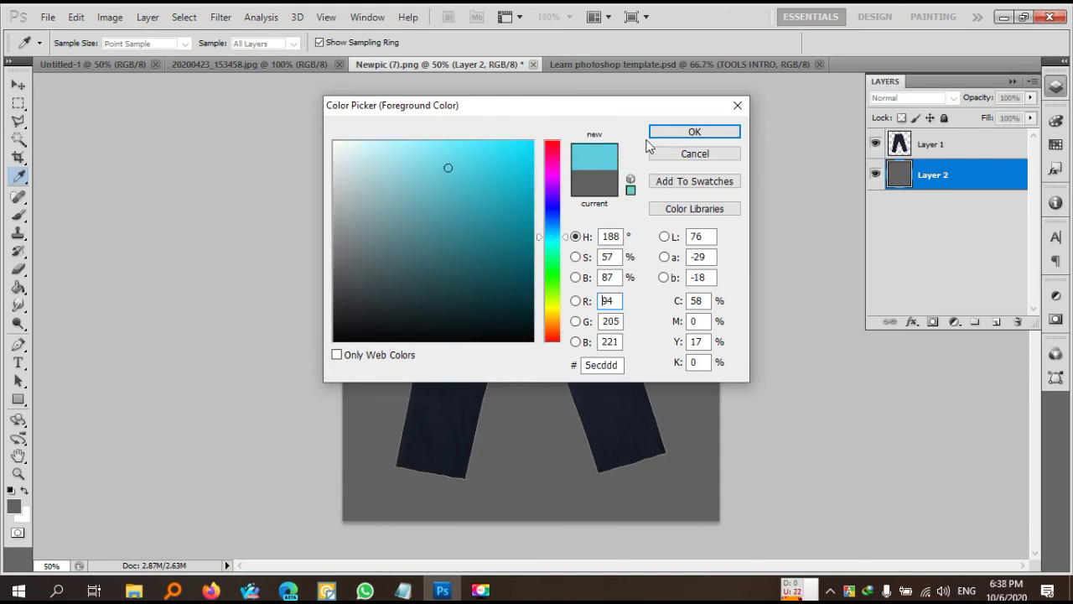
{"action": "left_click", "coordinate": [695, 131]}
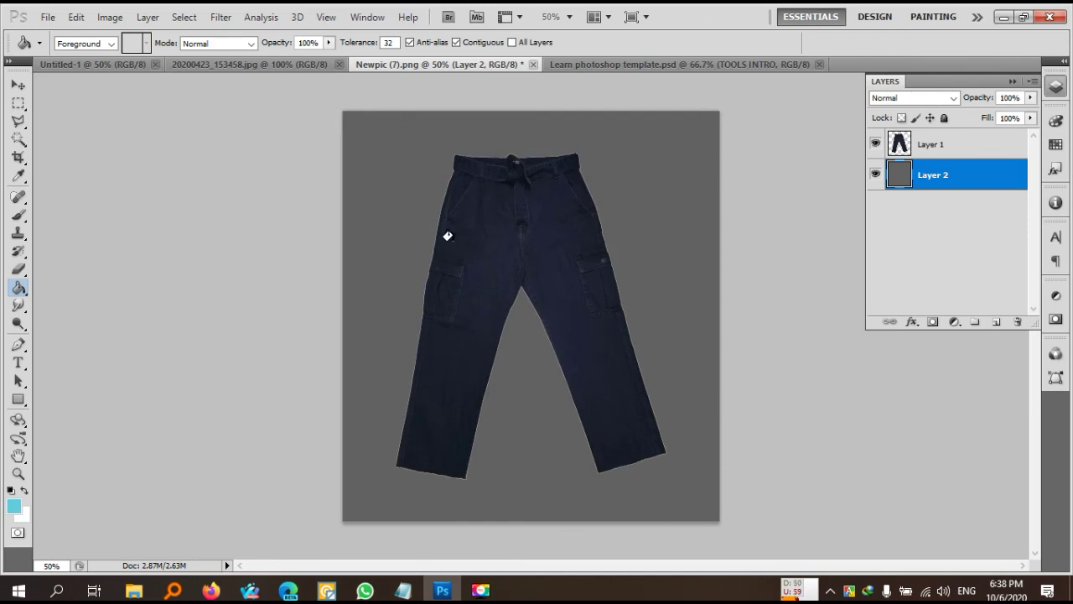
{"action": "left_click", "coordinate": [677, 207]}
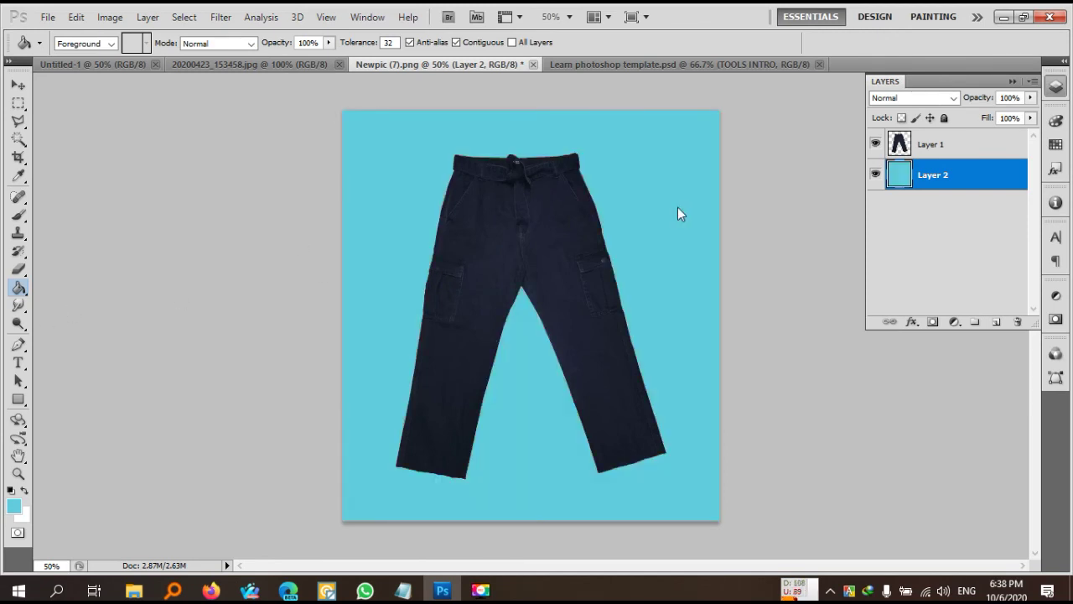